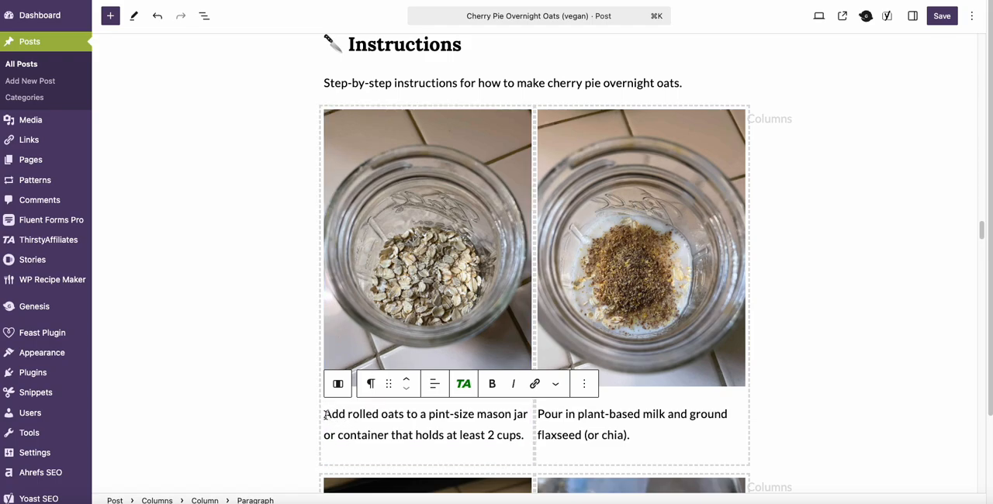
Step: Convert the "Add rolled oats" paragraph under the first instruction photo into an ordered list
click(372, 383)
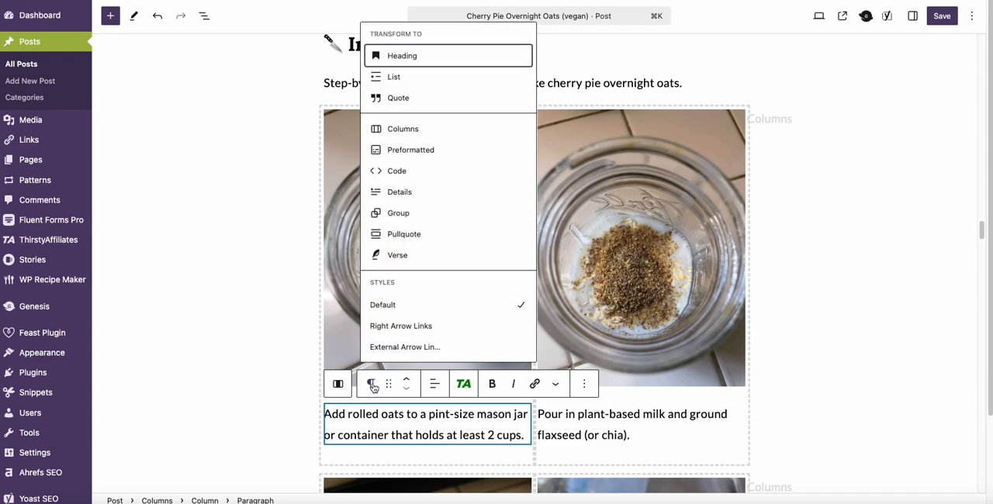
click(418, 78)
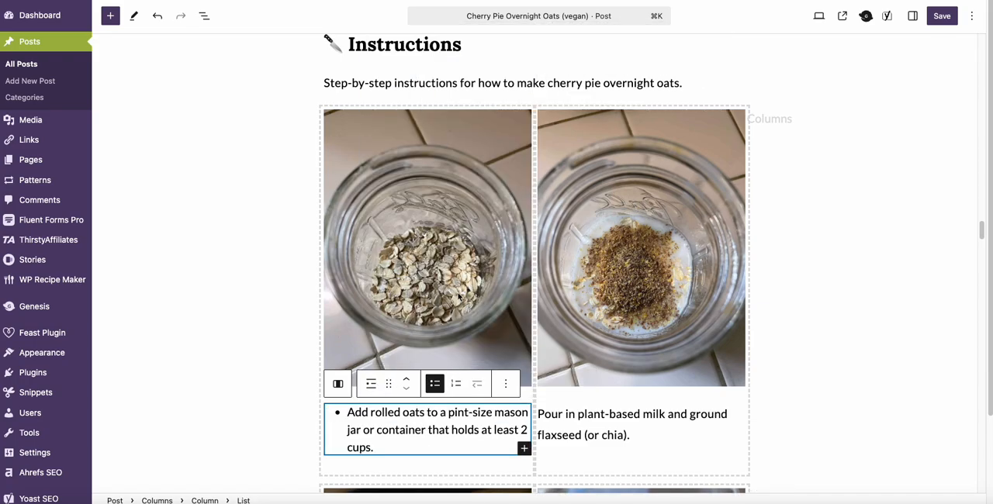
click(458, 389)
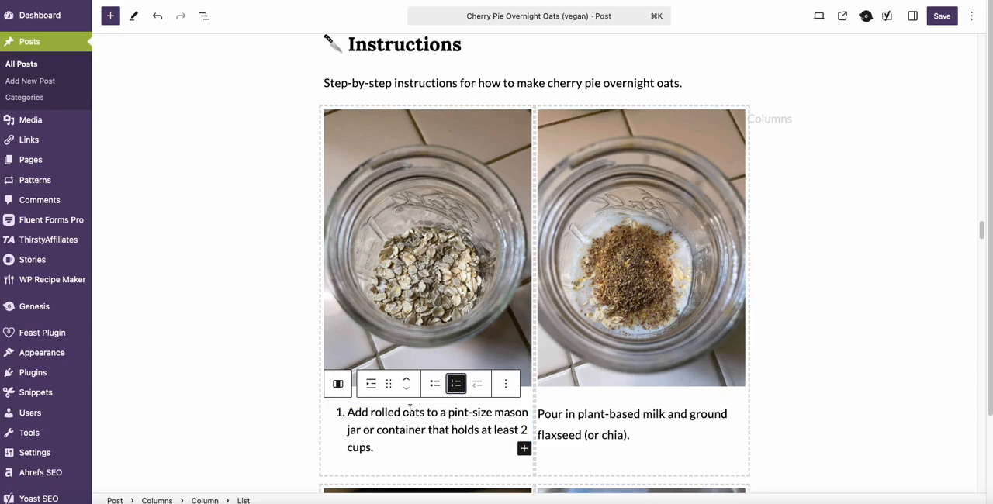
click(971, 16)
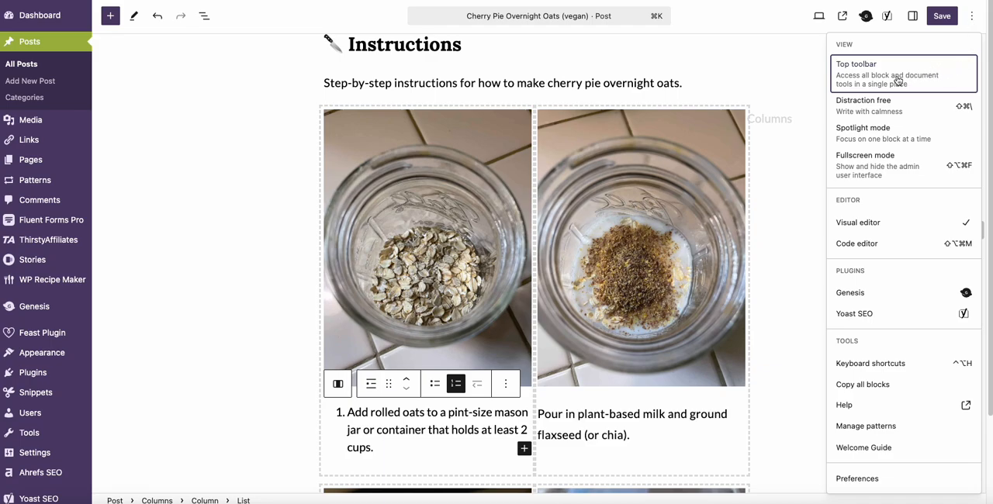
click(930, 83)
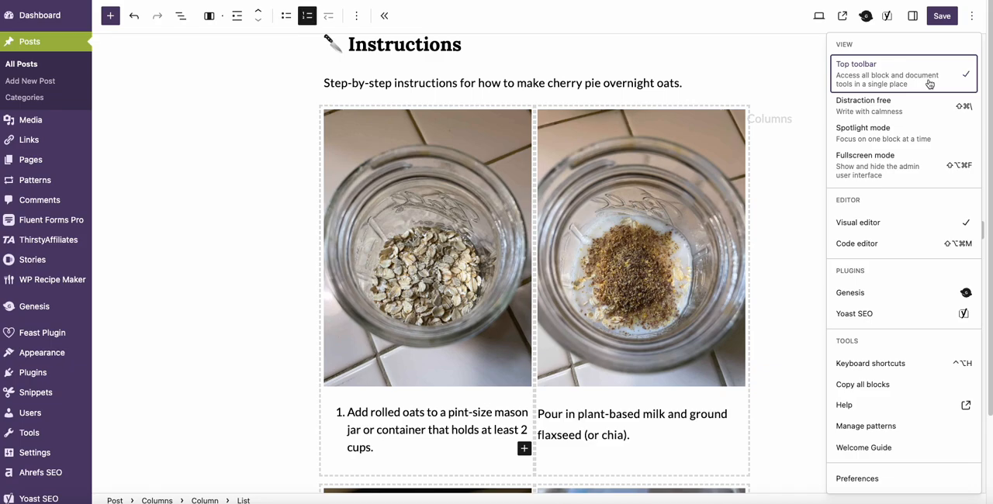
click(929, 84)
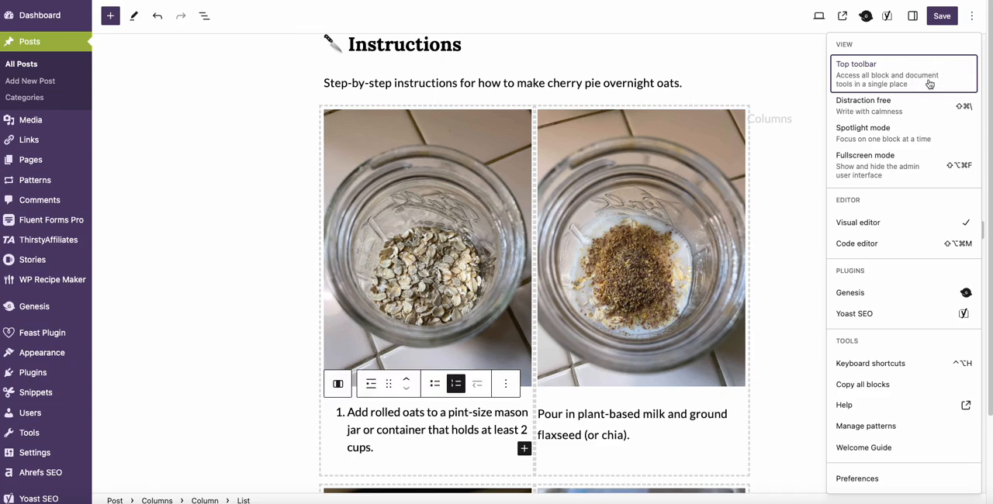
Step: Show the block settings for the first instruction's list and apply the Colored Circle style to it
click(912, 15)
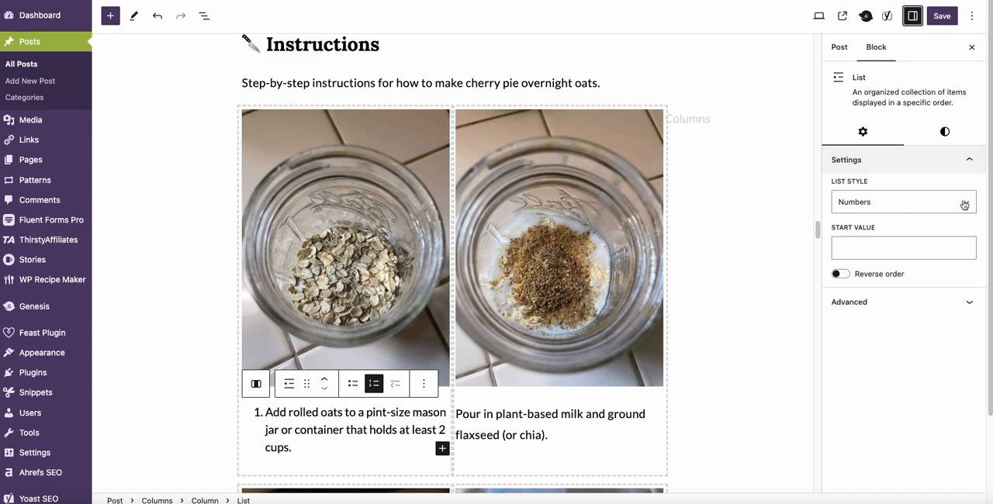
click(883, 251)
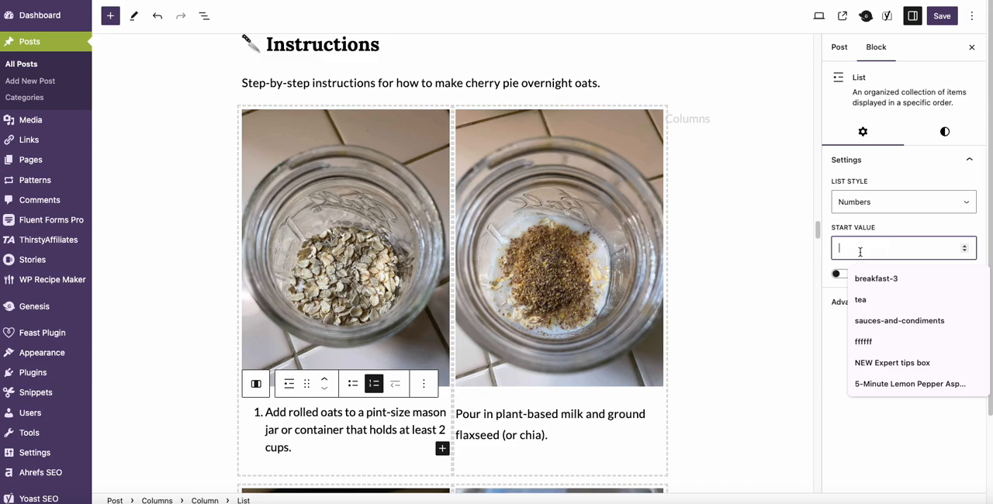
click(828, 333)
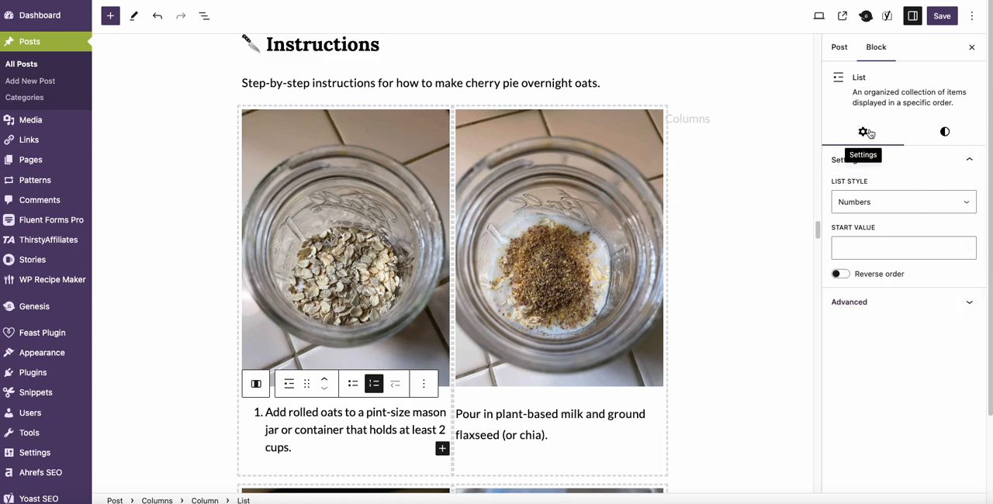
click(949, 134)
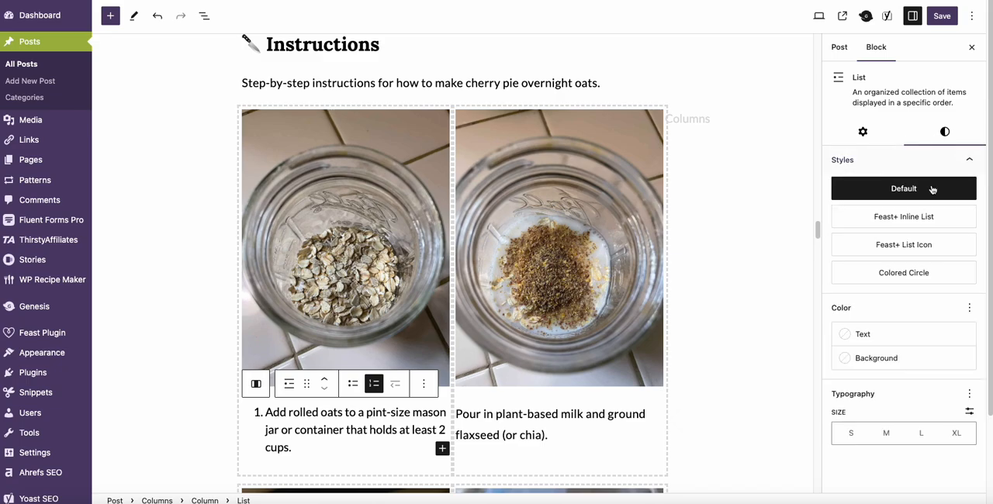
click(905, 277)
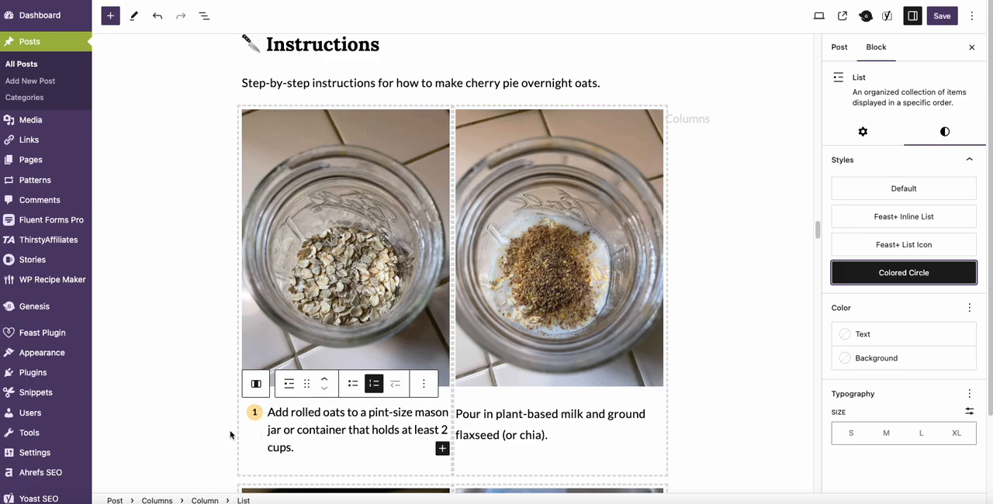
Step: Add the bold label "Step 1:" at the start of the "Add rolled oats" list item
click(269, 413)
text(Step 1:)
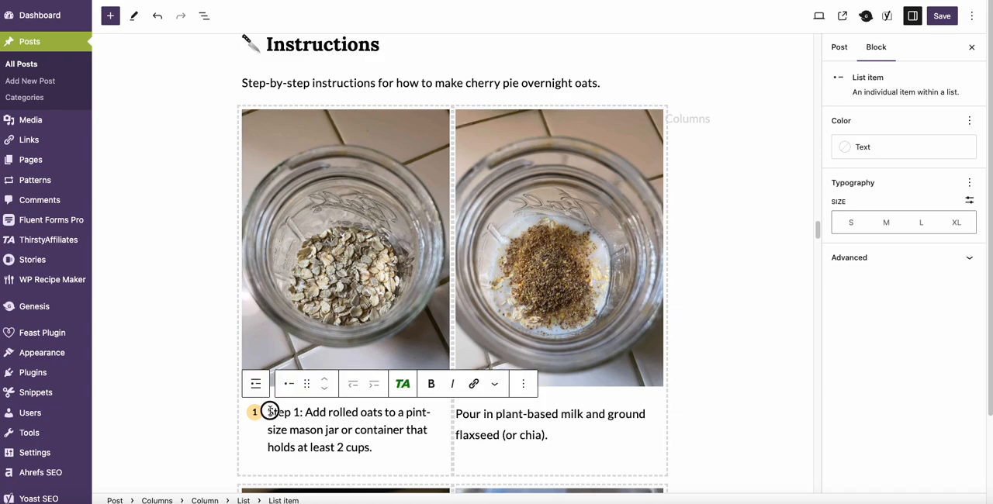
mouse_move(268, 412)
mouse_down()
mouse_move(314, 412)
mouse_move(269, 411)
mouse_up()
key(ctrl+c)
key(ctrl+b)
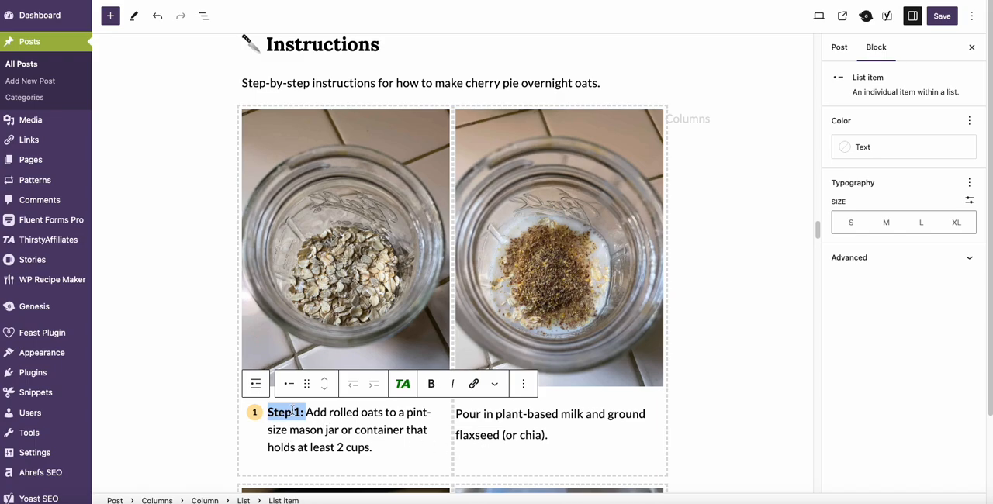
Step: Convert the "Pour in plant-based milk" paragraph into an ordered list with start value 2 and the Colored Circle style
click(456, 414)
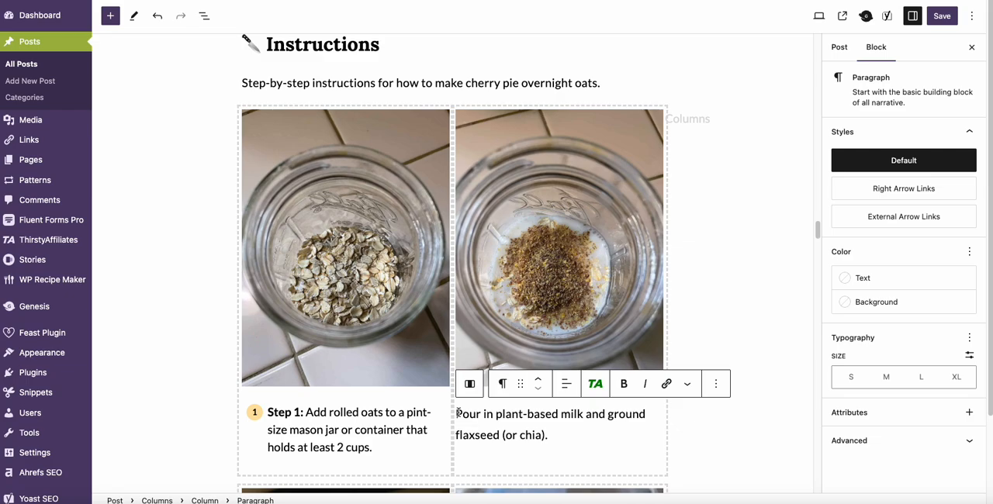
click(504, 383)
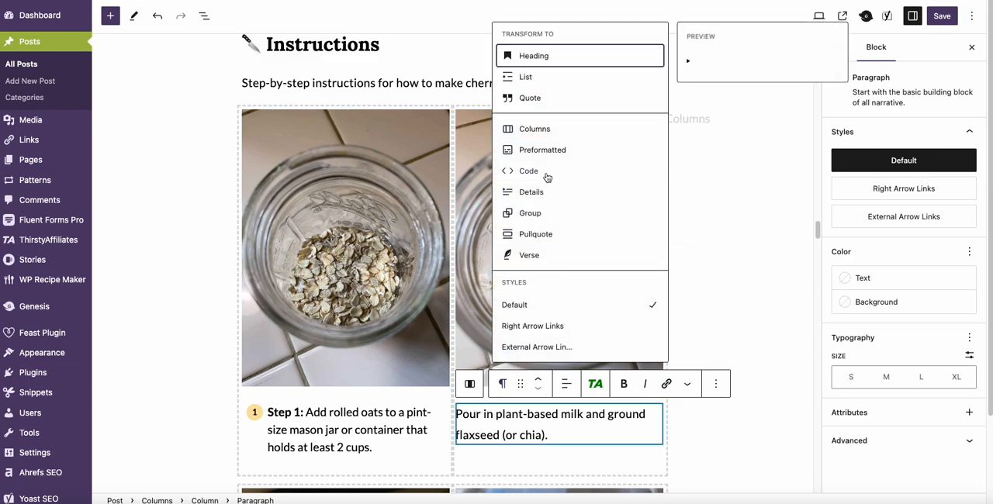
click(528, 77)
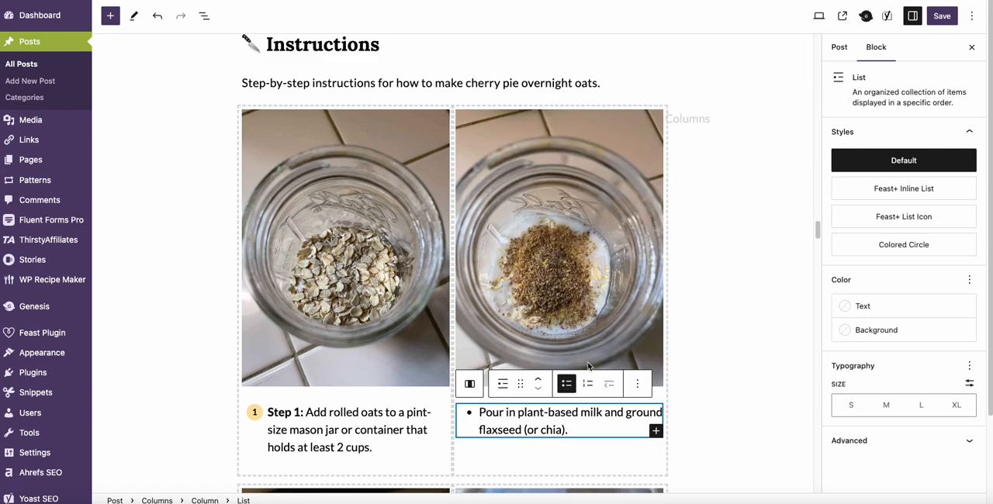
click(588, 385)
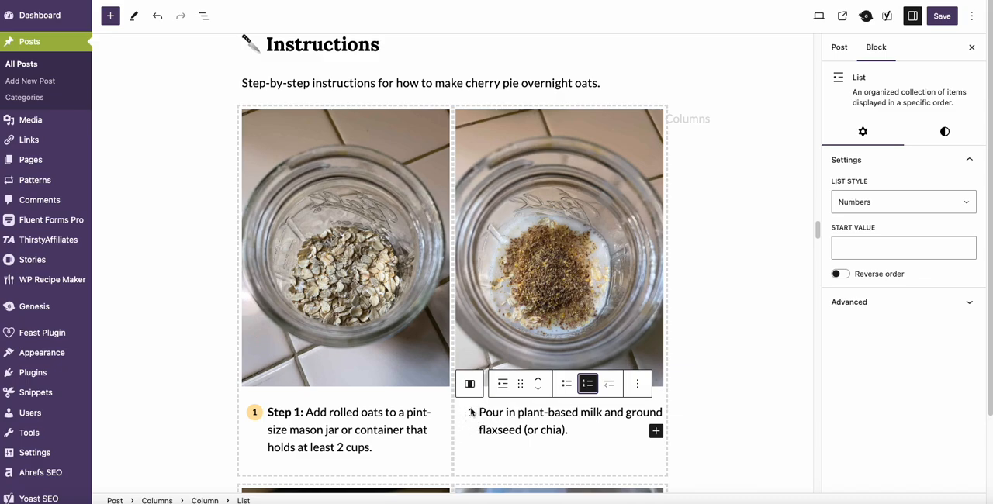
click(877, 248)
text(2)
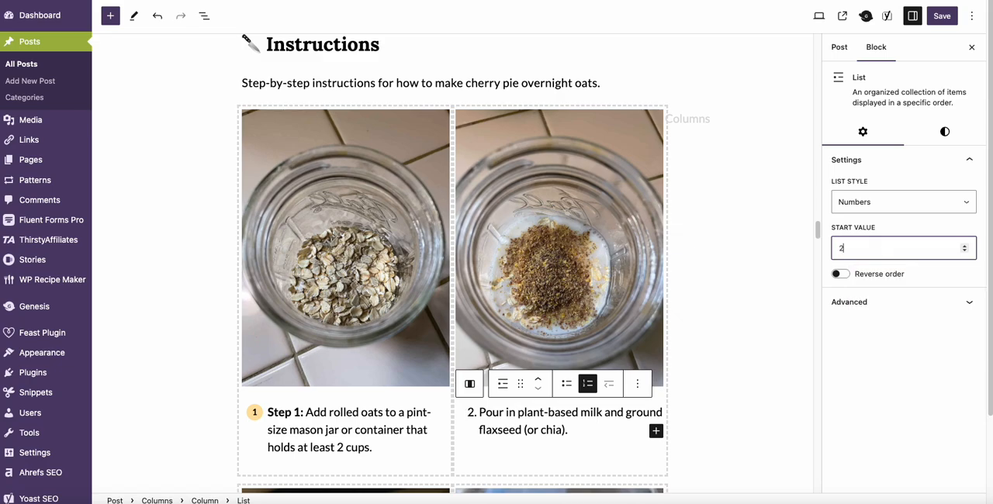
click(943, 132)
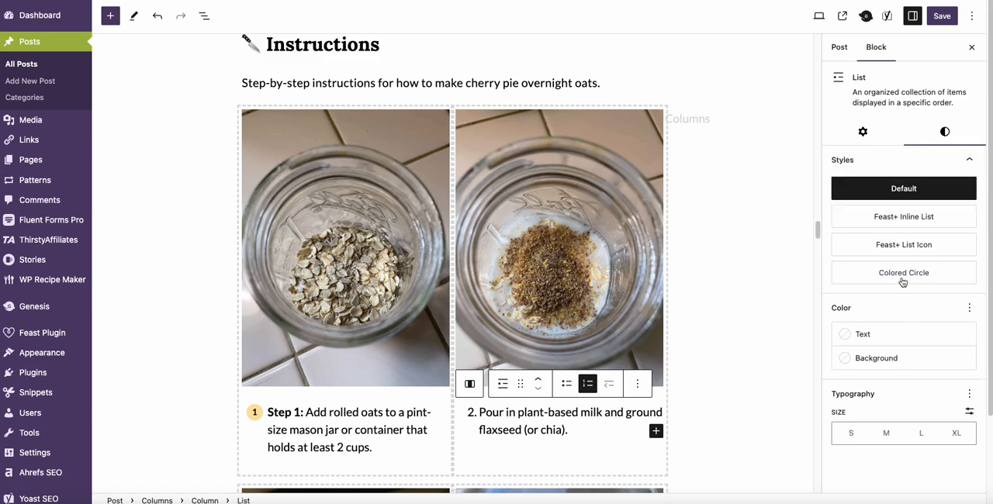
click(903, 276)
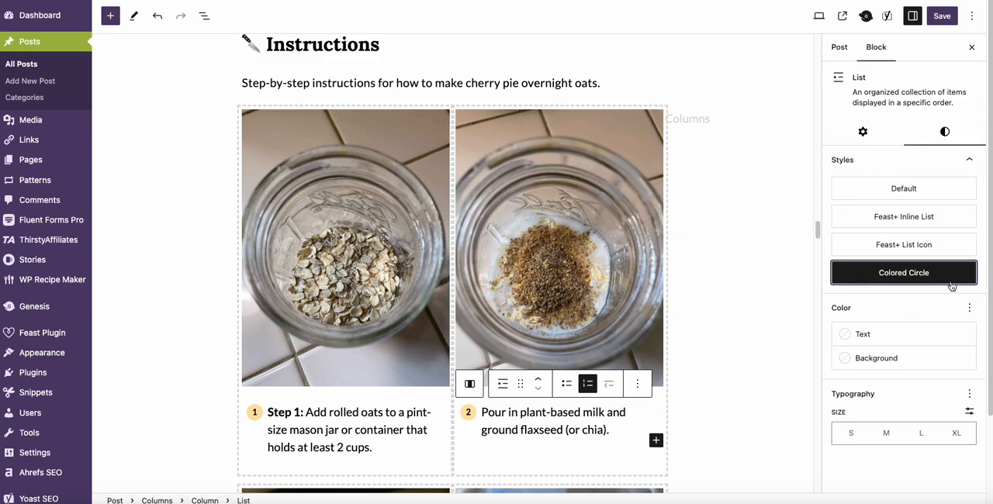
Step: Paste the bold step label before "Pour in plant-based milk" and change it to read "Step 2:"
click(482, 412)
key(ctrl+v)
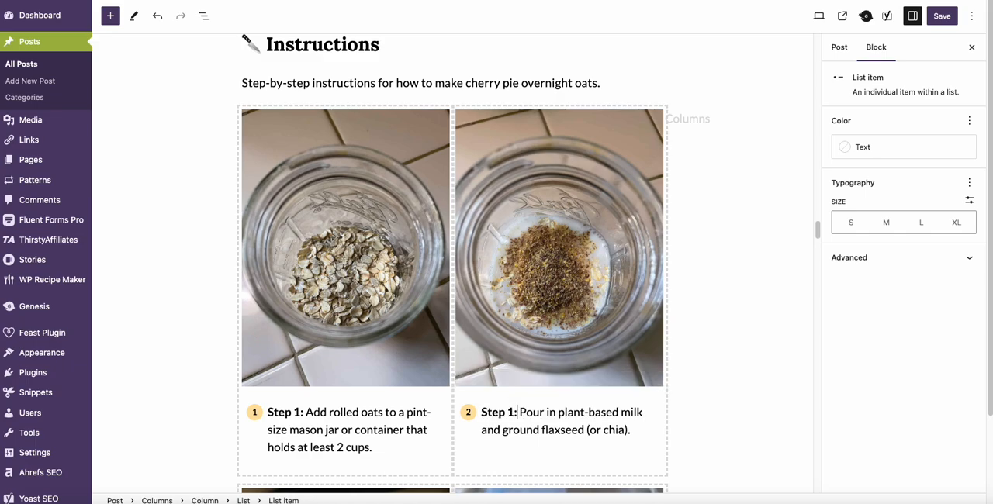
drag(482, 412, 516, 413)
key(BackSpace)
text(2)
click(721, 424)
Step: Convert the "Add plant-based yogurt to jar" paragraph into an ordered list with start value 3 and the Colored Circle style
scroll(721, 424, down, 5)
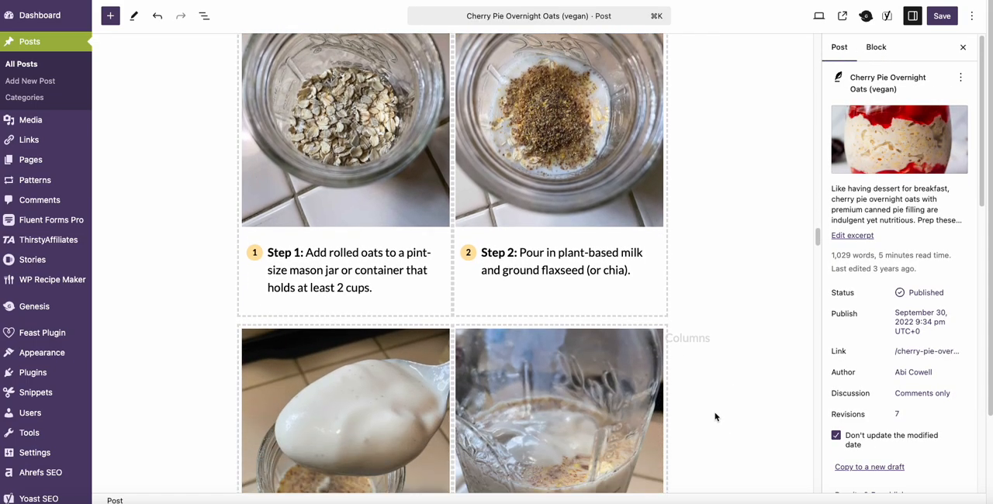
scroll(715, 416, down, 2)
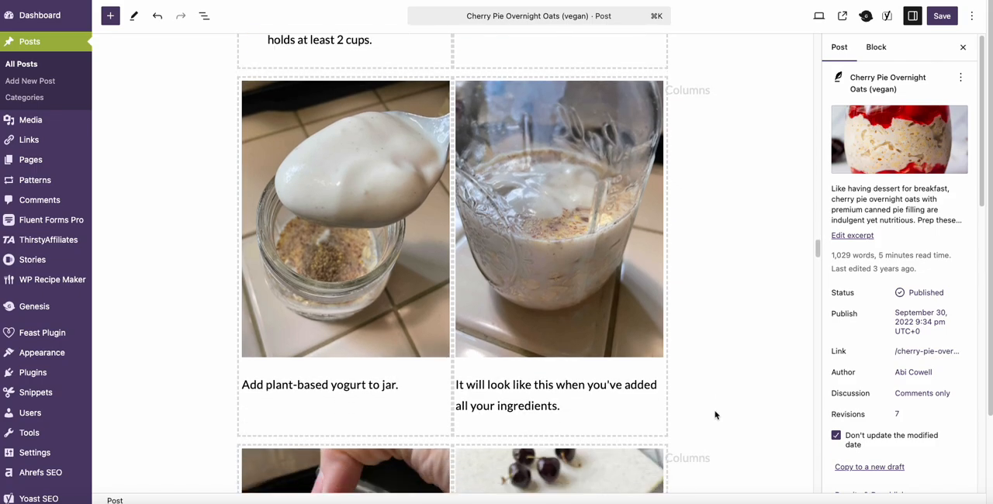
click(243, 384)
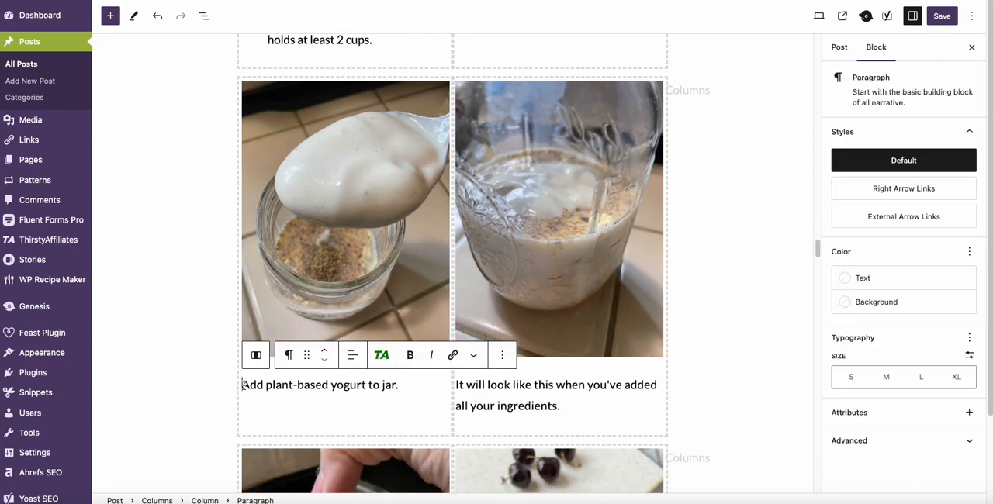
click(290, 355)
click(335, 35)
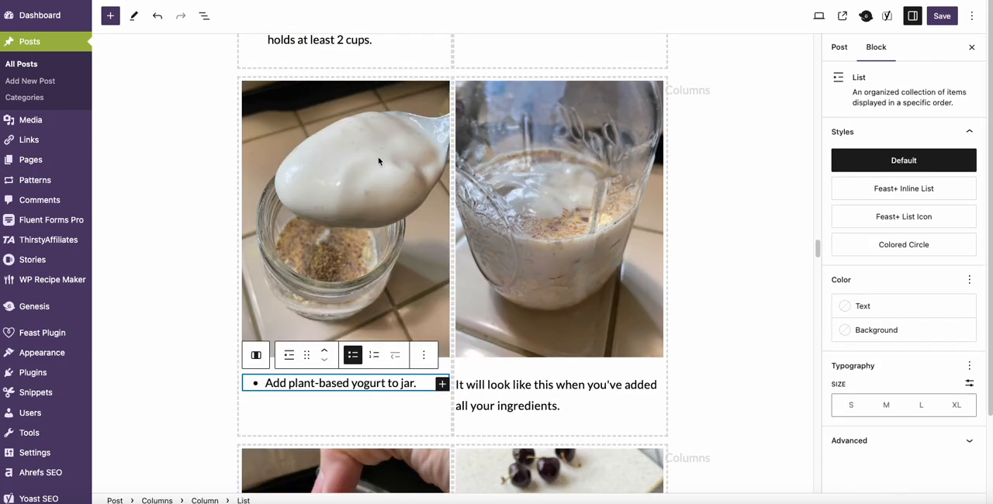
click(374, 354)
click(864, 247)
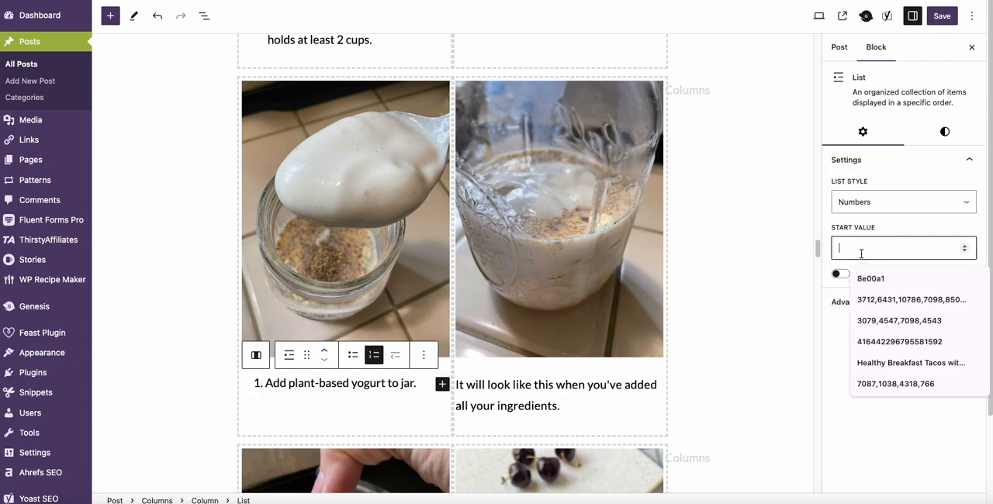
text(3)
click(952, 135)
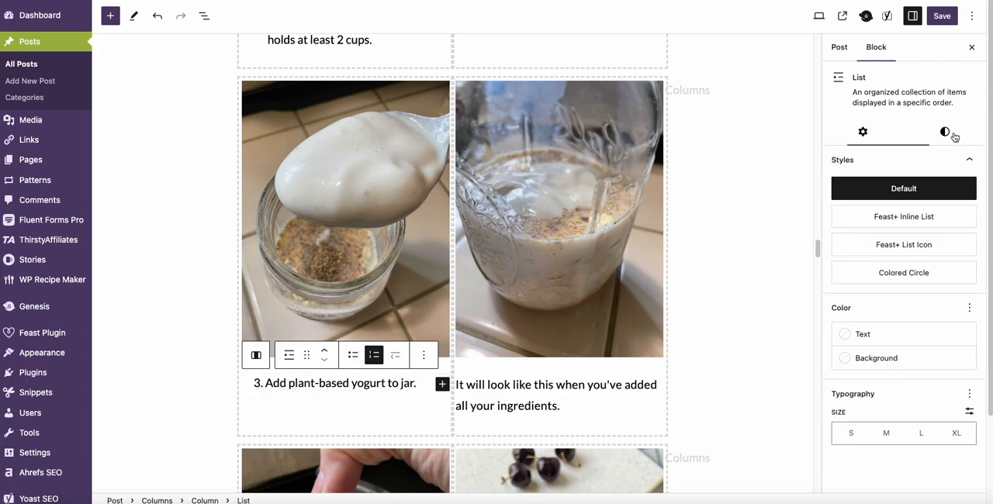
click(892, 272)
Step: Paste the bold step label before "Add plant-based yogurt to jar" and change it to read "Step 3:"
click(271, 384)
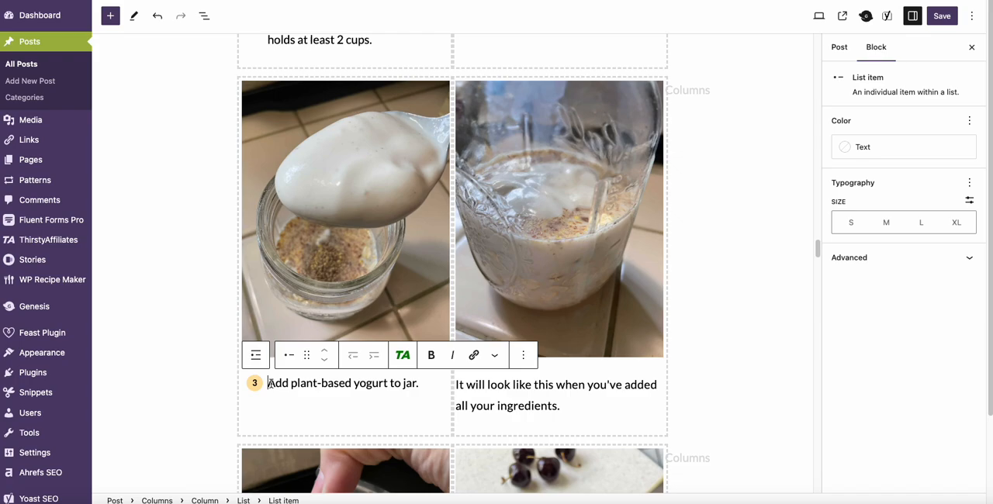
text(Step 1:)
key(Left)
key(shift+super+Left)
key(super+c)
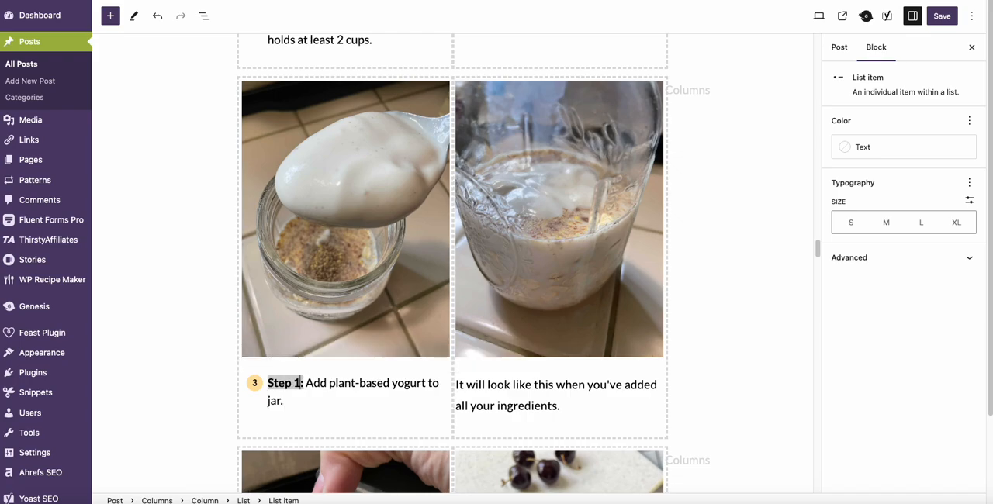
key(BackSpace)
text(3)
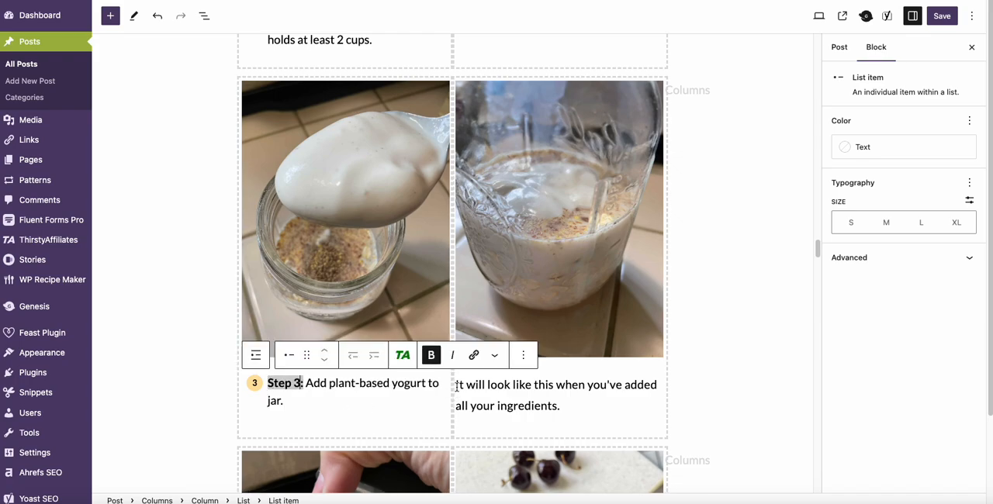
Step: Convert the "It will look like this" paragraph into an ordered list with start value 4 and the Colored Circle style
click(457, 385)
key(Left)
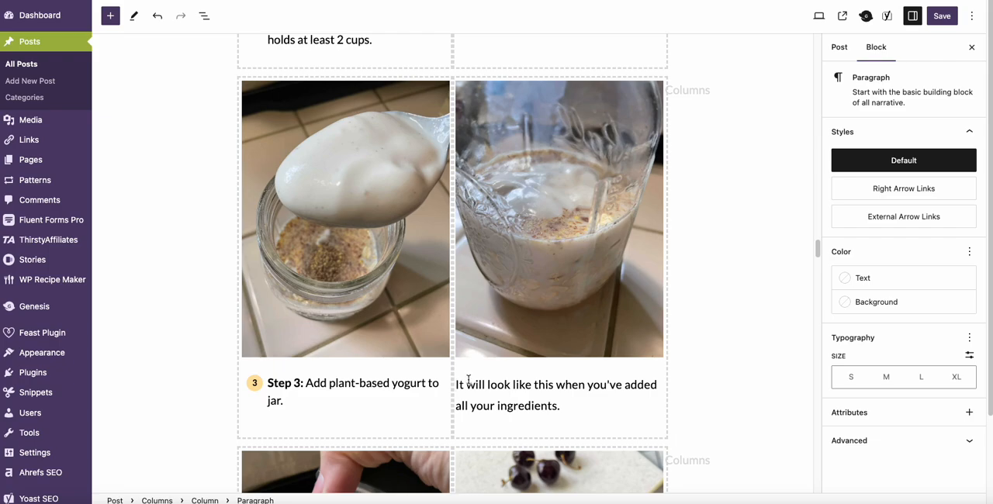
click(503, 355)
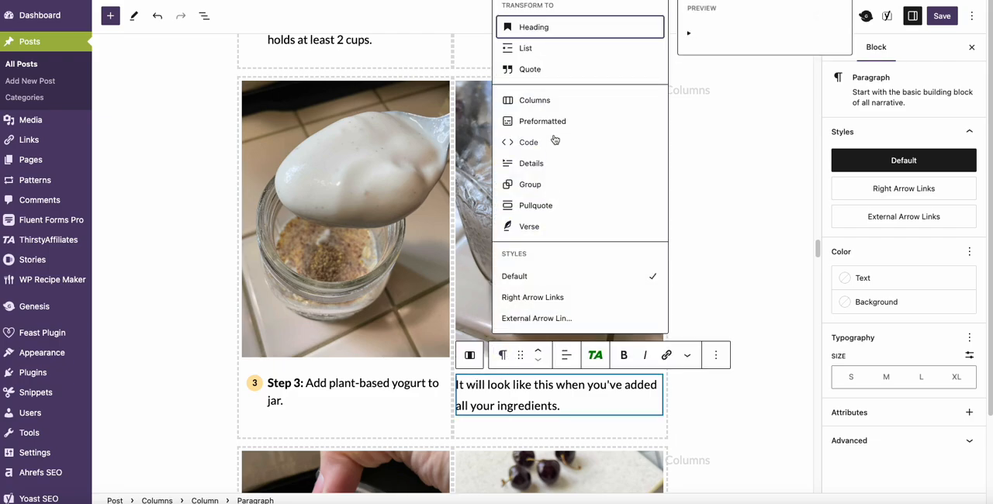
click(538, 52)
click(587, 355)
click(874, 247)
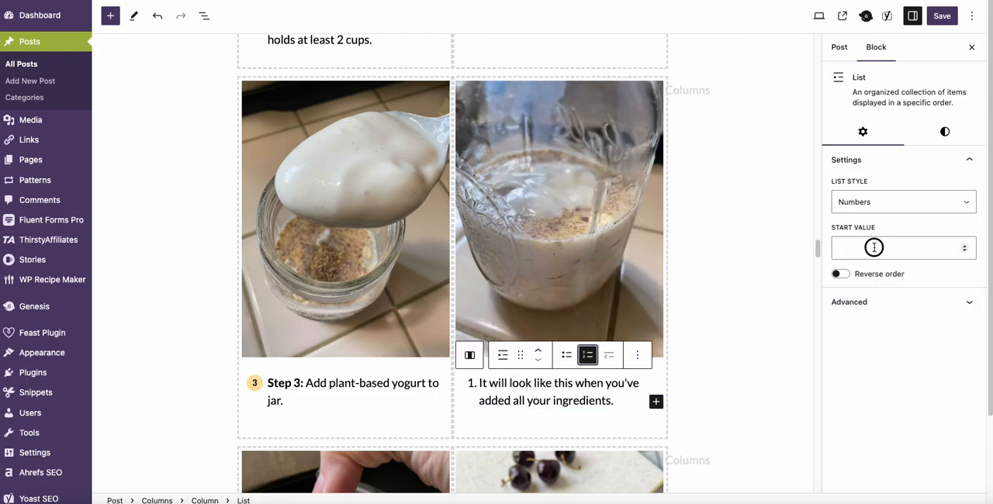
text(4)
click(945, 131)
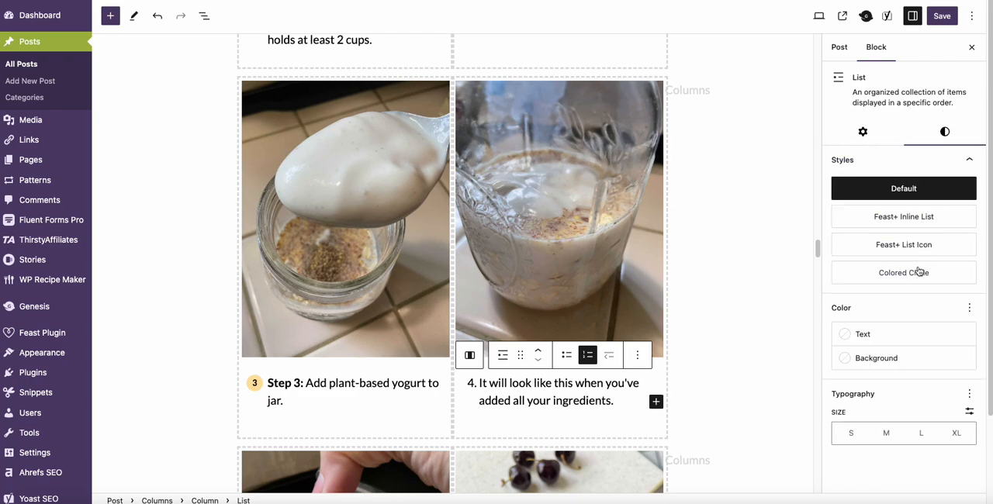
click(919, 272)
Step: Paste the bold step label before "It will look like this" and change it to read "Step 4:"
click(482, 383)
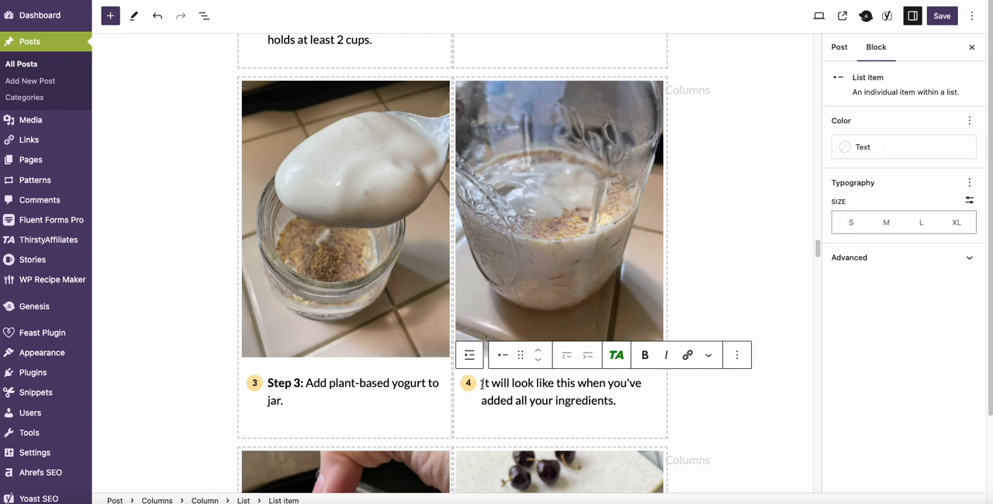
key(super+v)
key(Left)
key(Left)
key(Left)
key(BackSpace)
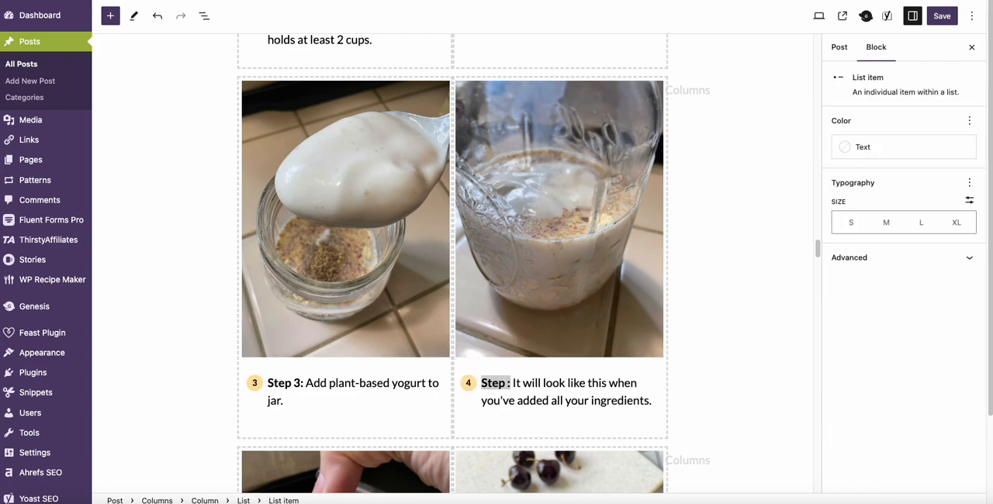
text(4)
click(692, 404)
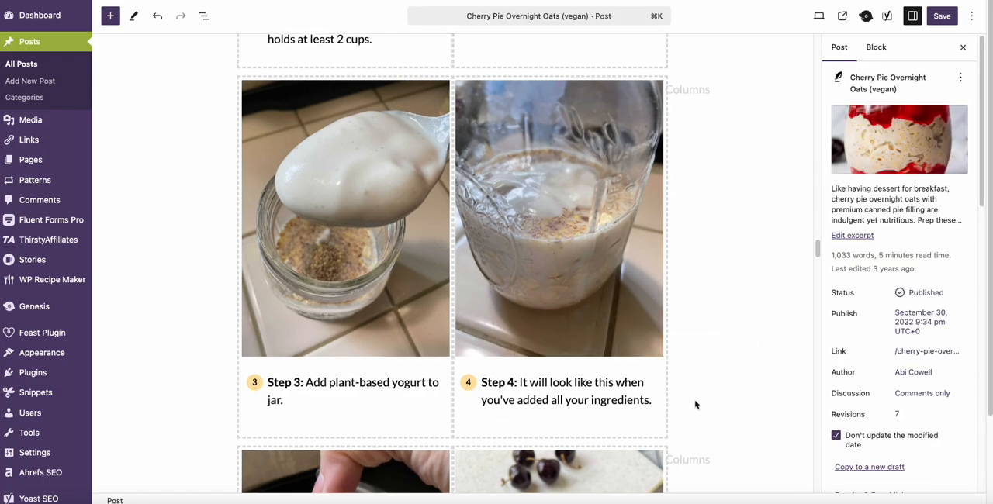
Step: Convert the "Screw on your lid" paragraph into an ordered list with start value 5 and the Colored Circle style
scroll(695, 404, down, 3)
scroll(695, 405, down, 3)
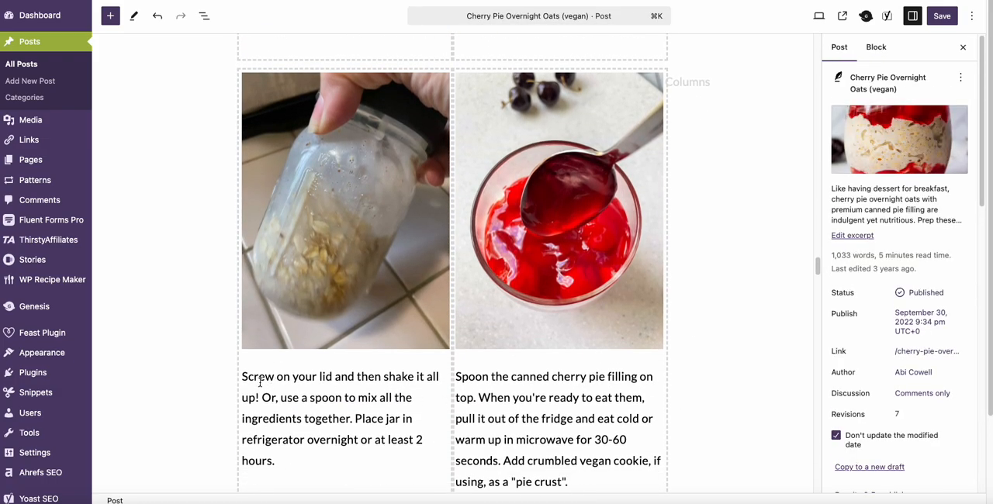
click(243, 378)
click(287, 347)
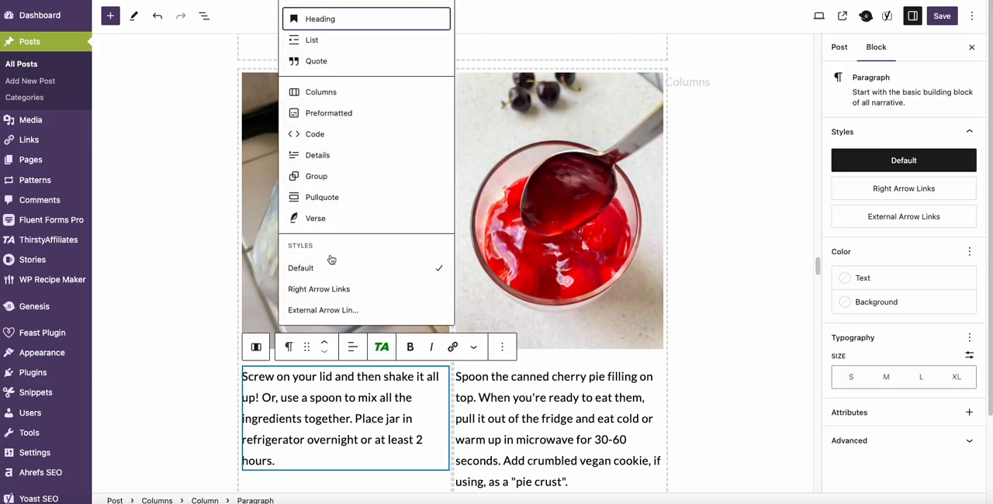
click(334, 40)
click(374, 347)
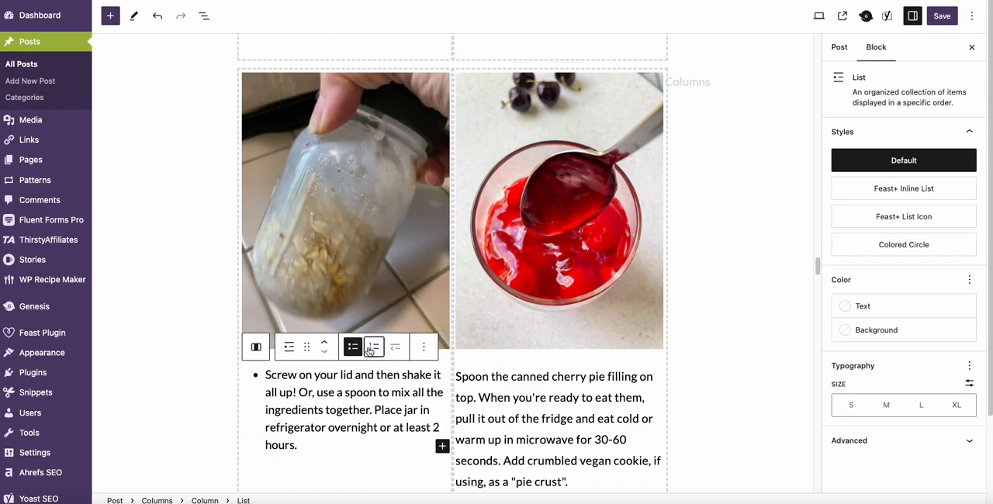
click(877, 250)
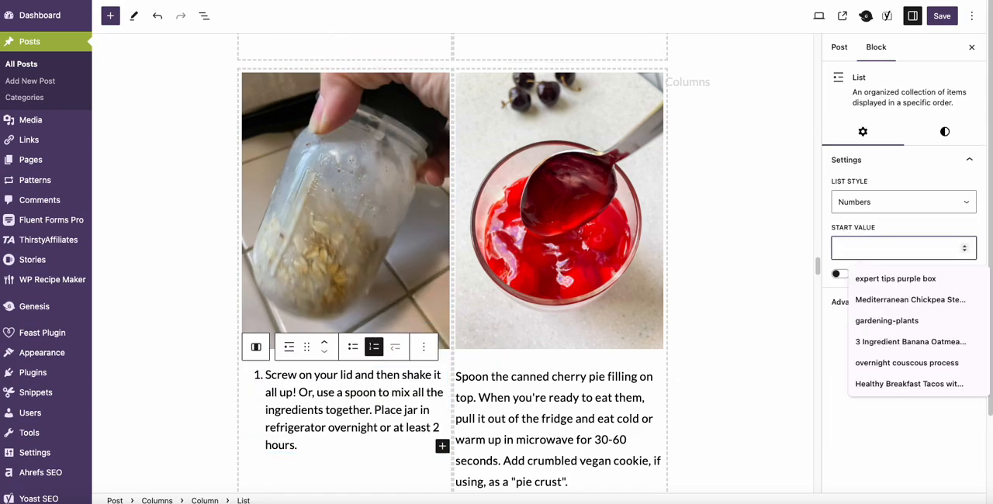
text(5)
click(945, 132)
click(903, 272)
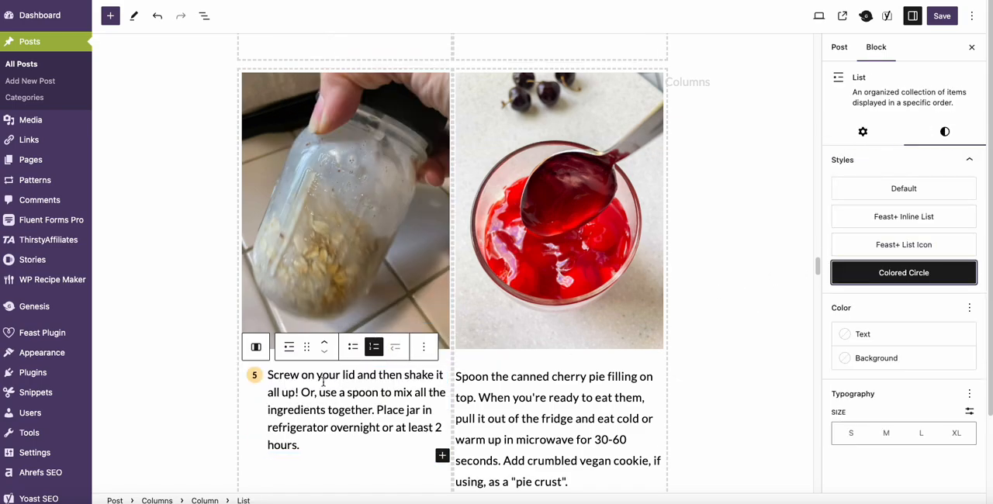
Step: Paste the bold step label before "Screw on your lid" and change it to read "Step 5:"
click(267, 374)
text(Step 1:)
key(Left)
key(Left)
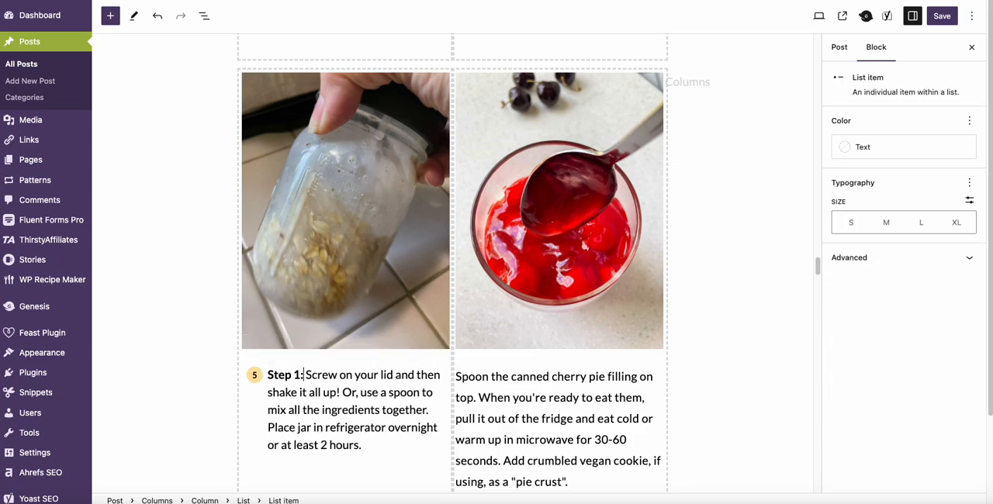
key(BackSpace)
text(5)
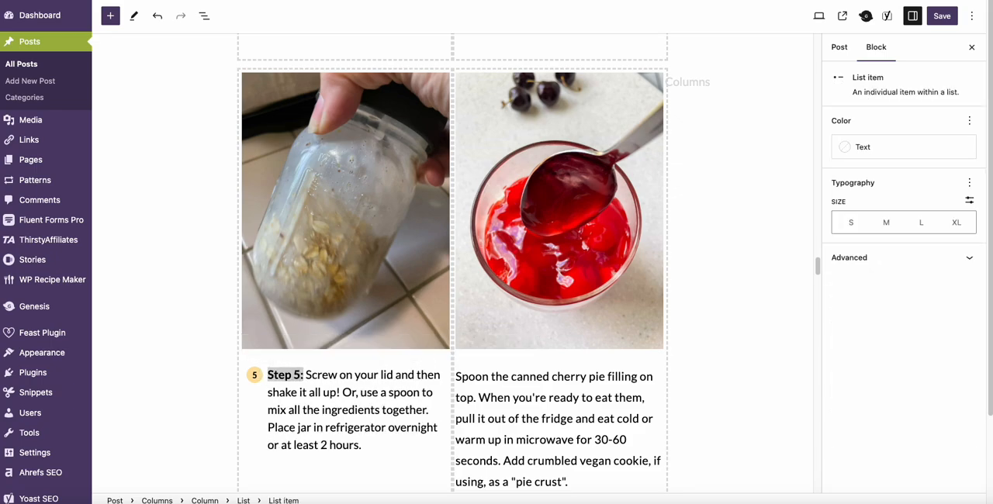
Step: Convert the "Spoon the canned cherry pie filling" paragraph into an ordered list with start value 6 and the Colored Circle style
click(459, 380)
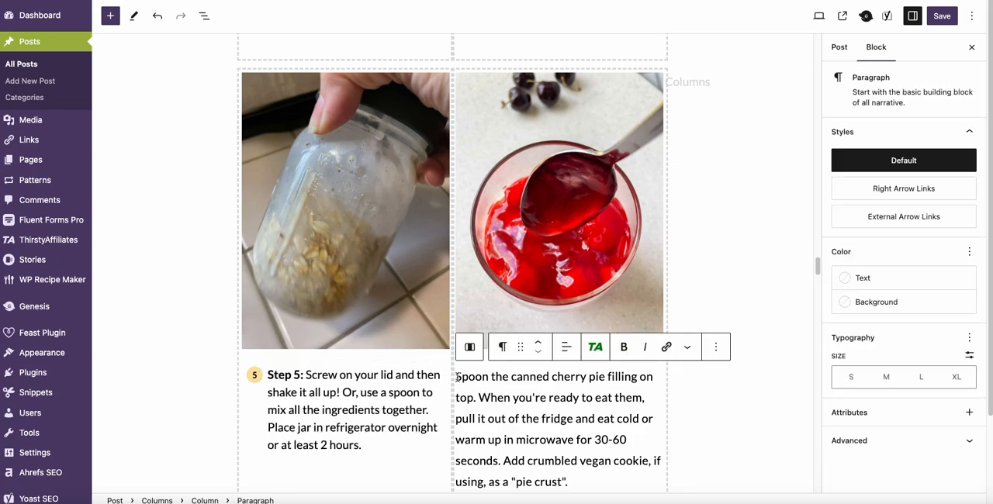
click(501, 347)
click(552, 40)
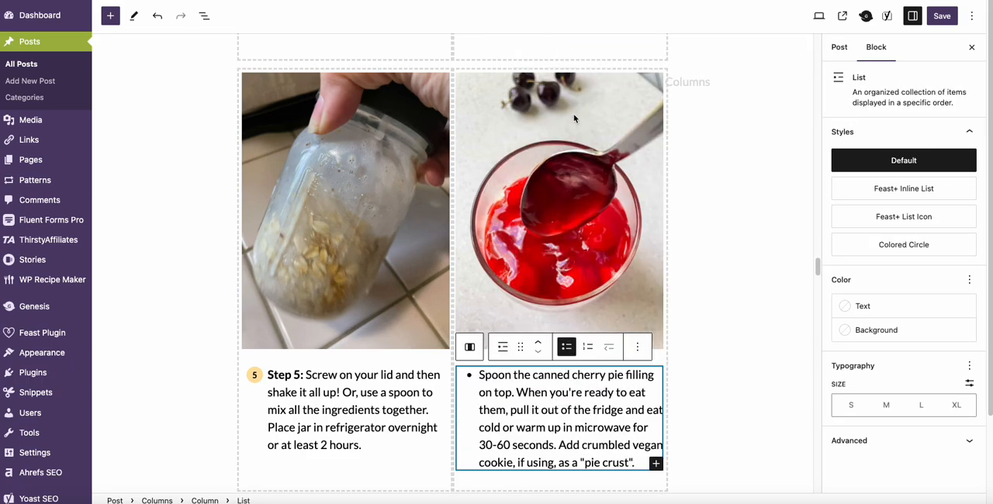
click(587, 347)
click(874, 249)
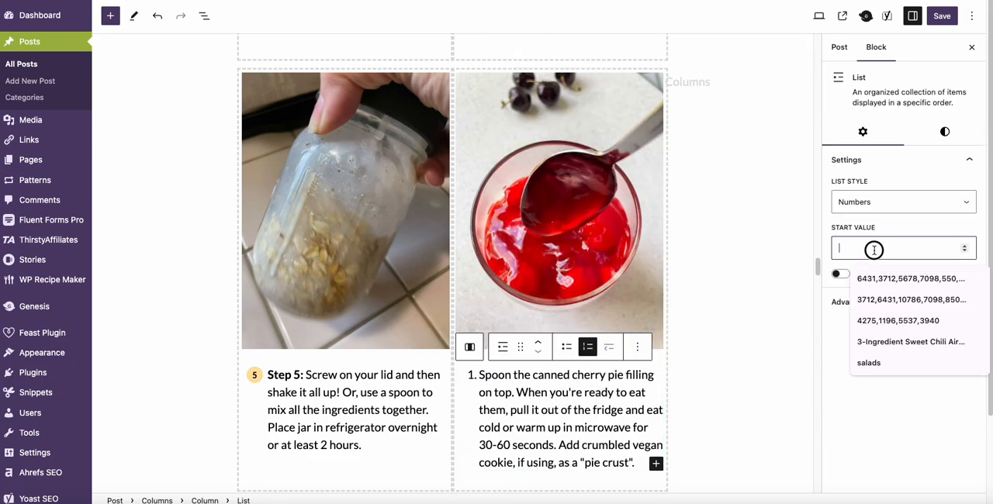
text(6)
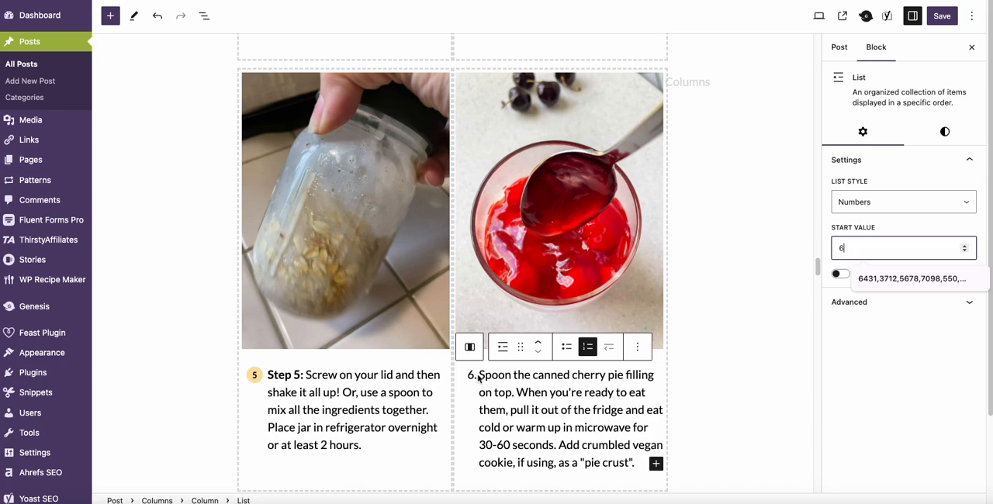
click(943, 136)
click(919, 273)
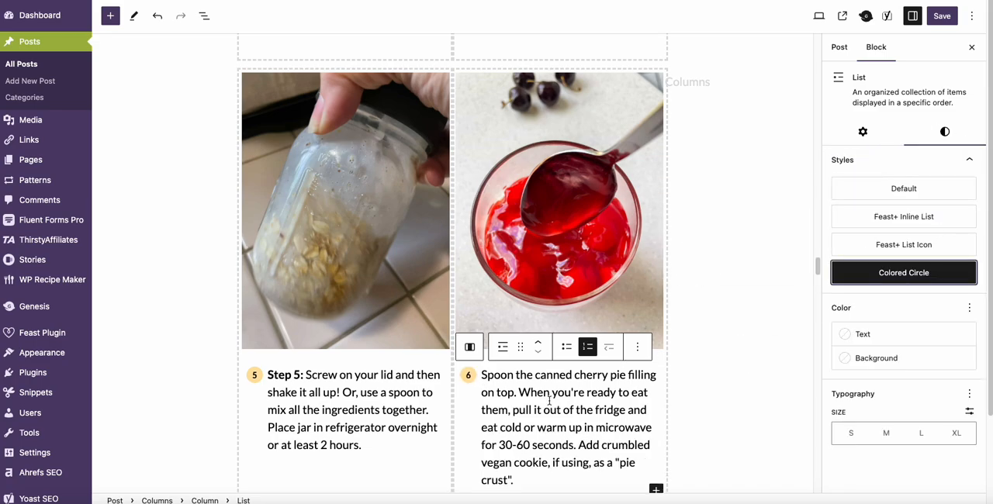
Step: Paste the bold step label before "Spoon the canned cherry pie filling" and change it to read "Step 6:"
click(481, 375)
text(Step 5:)
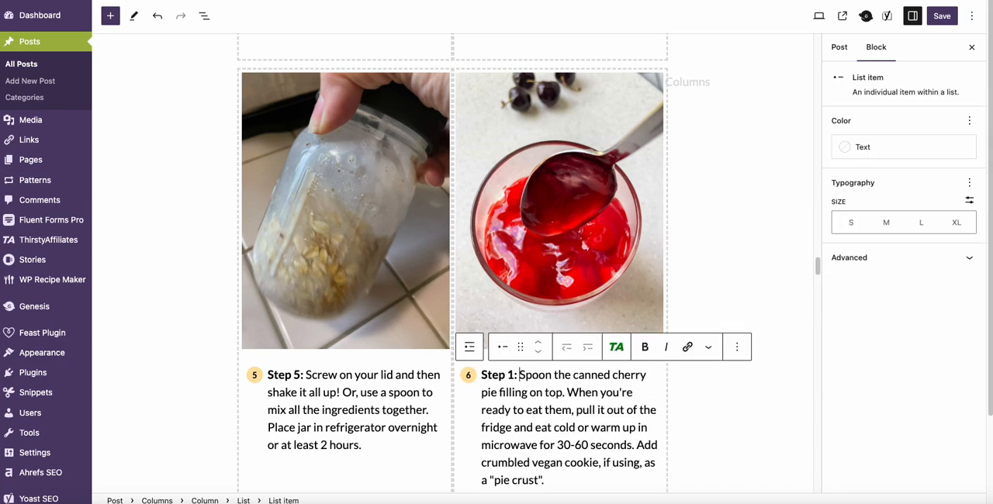
key(Left)
key(Left)
key(BackSpace)
text(6)
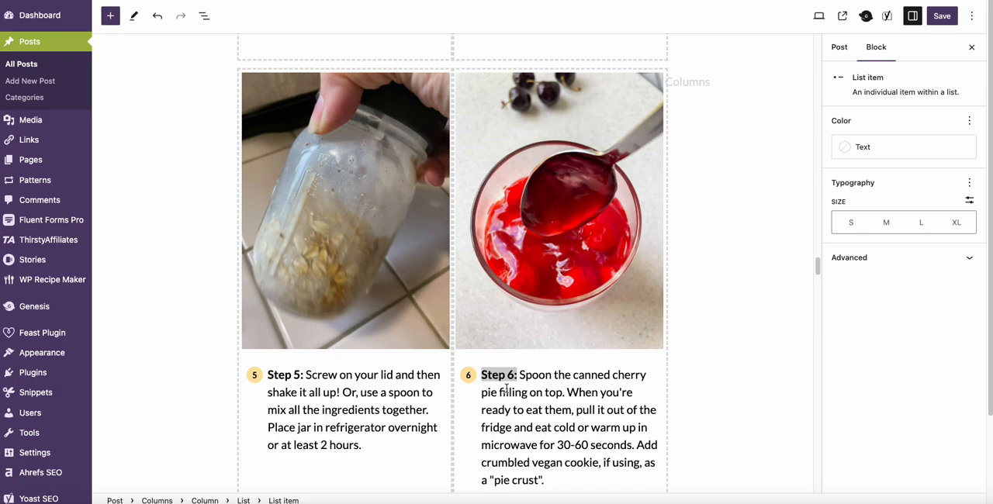
click(682, 442)
Step: Search the blocks for "feast num" and insert the Instructions Pattern Numbered pattern directly below the Instructions heading
scroll(682, 438, down, 5)
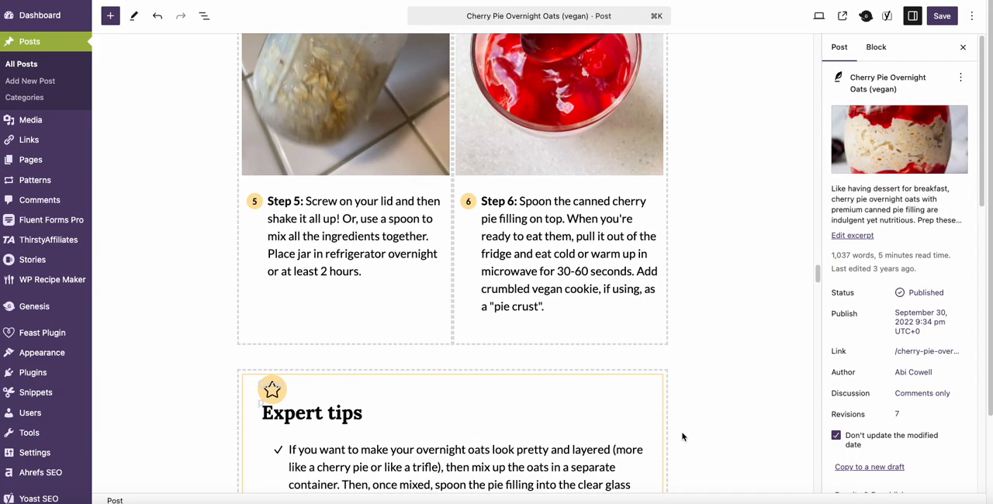
scroll(682, 436, up, 5)
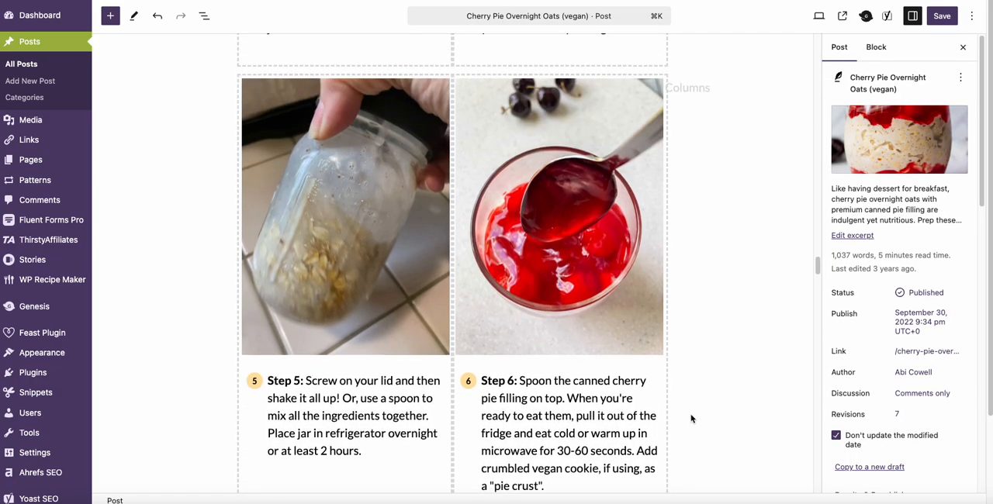
scroll(691, 418, up, 15)
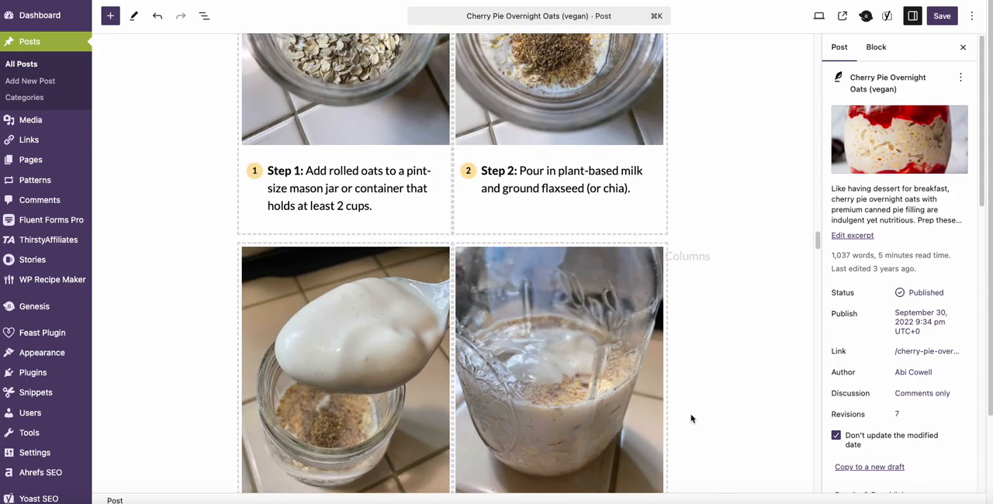
scroll(691, 418, up, 5)
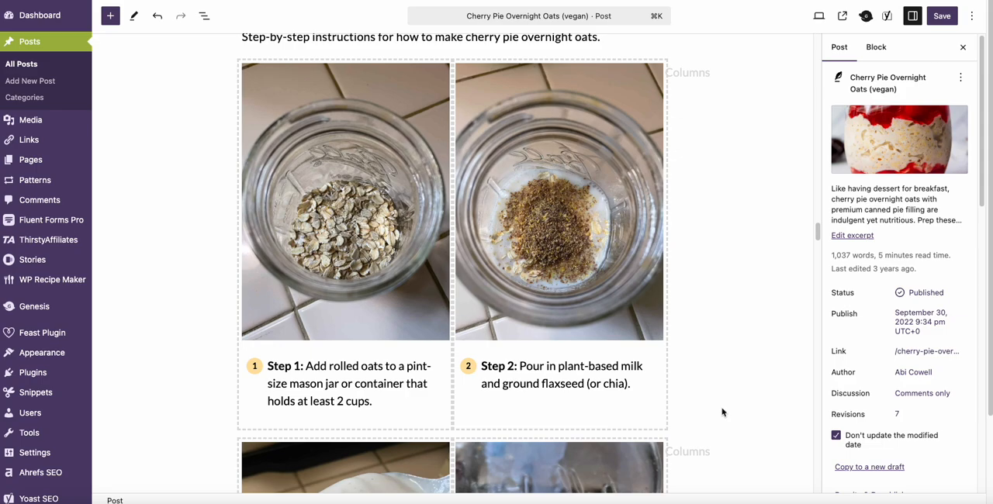
scroll(725, 397, up, 1)
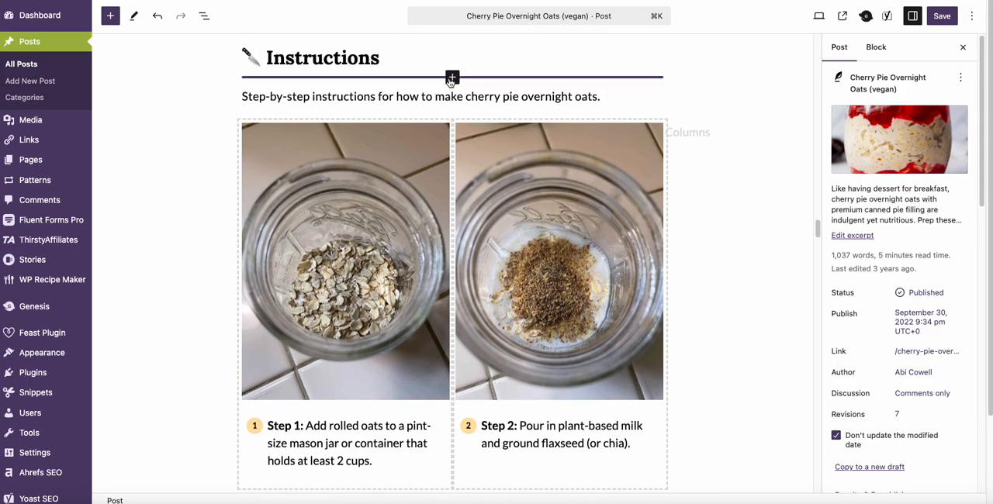
click(452, 76)
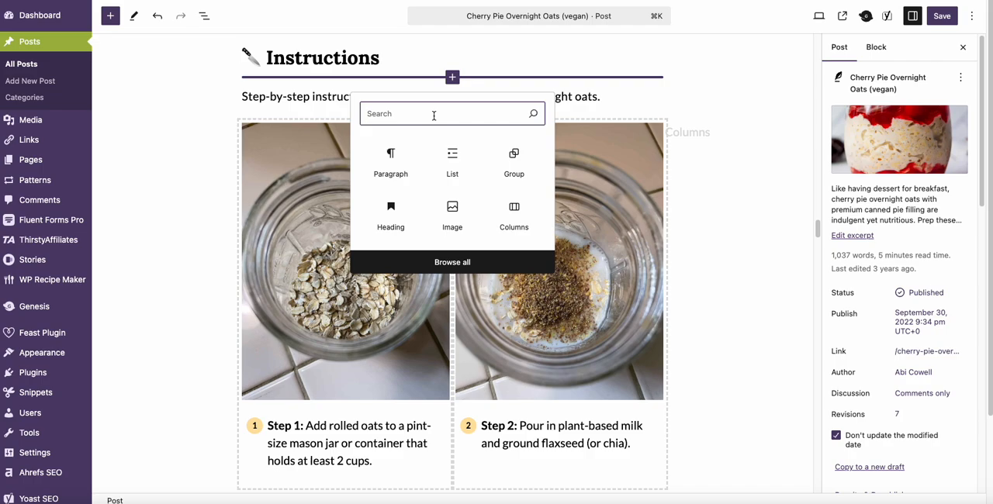
text(feast )
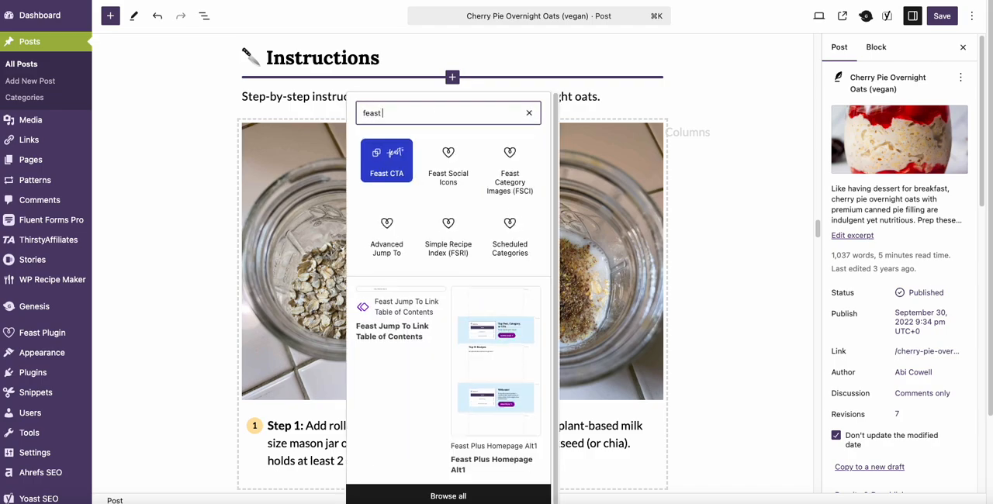
text(num)
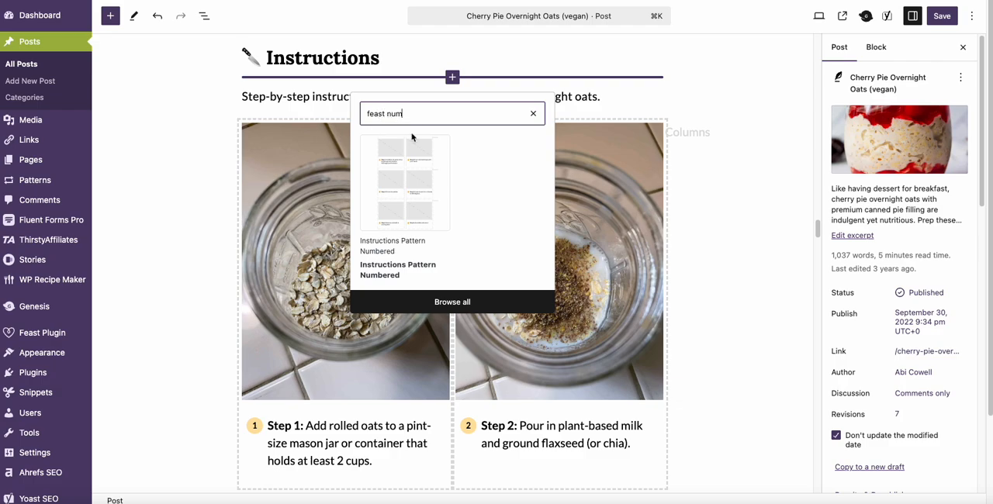
click(415, 189)
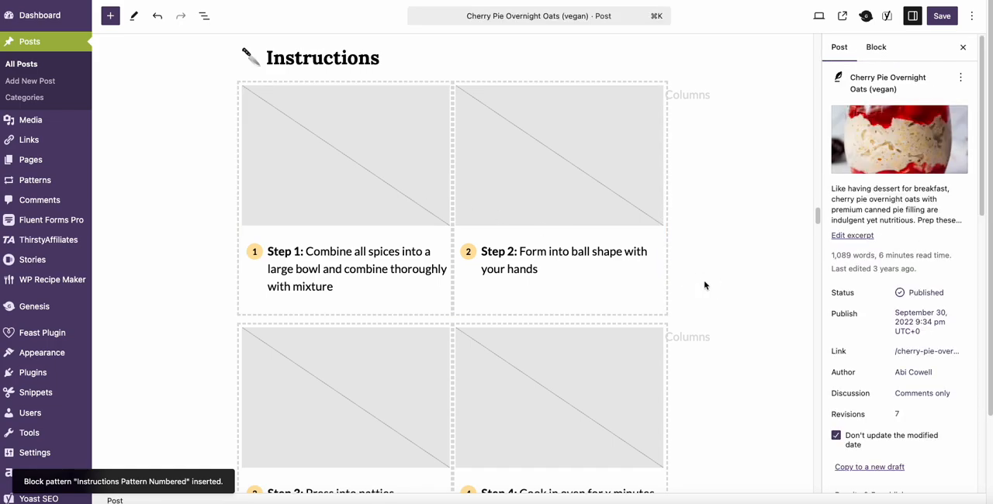
Step: Duplicate the inserted pattern's two-column block that holds the Step 5 and Step 6 placeholders
scroll(586, 419, down, 1)
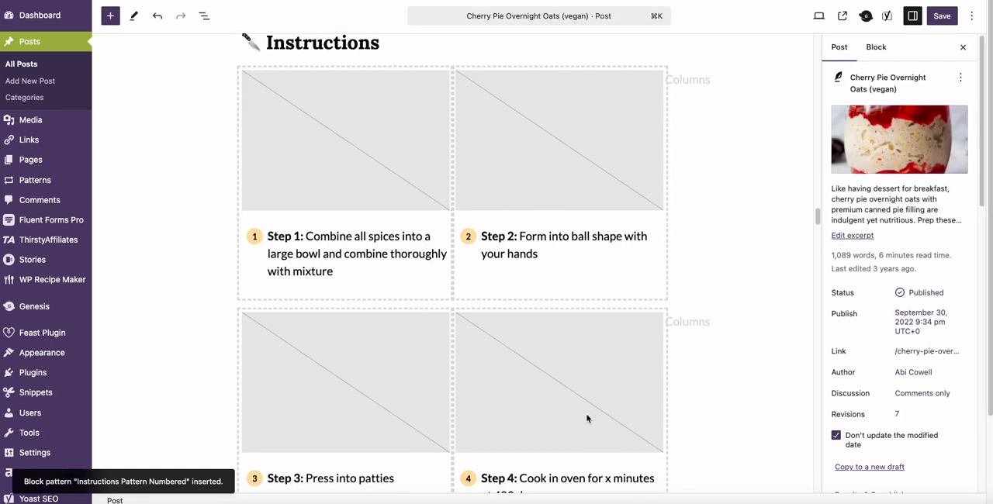
scroll(587, 418, down, 5)
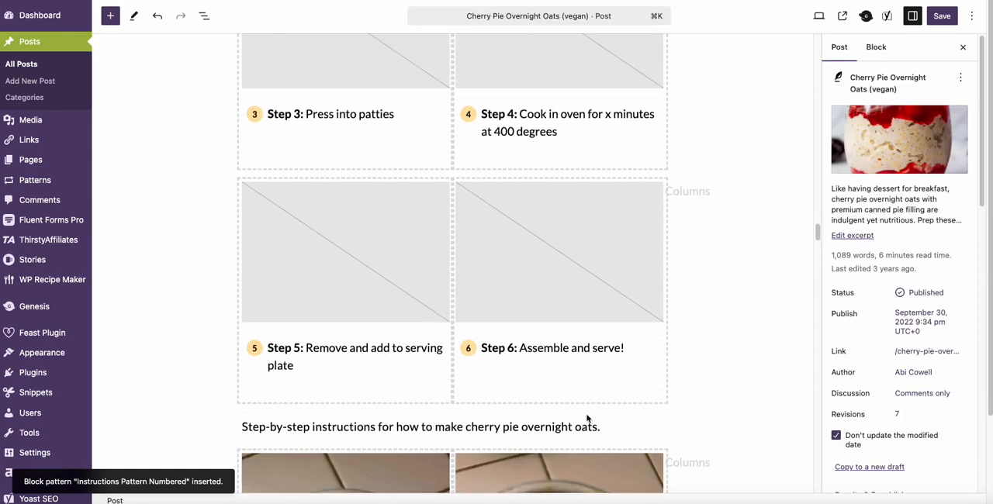
scroll(586, 418, up, 6)
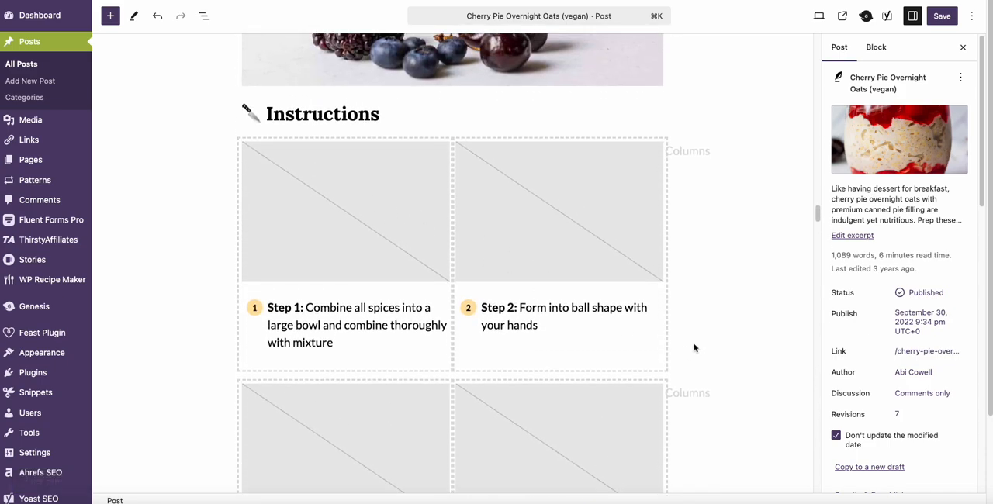
scroll(694, 348, down, 5)
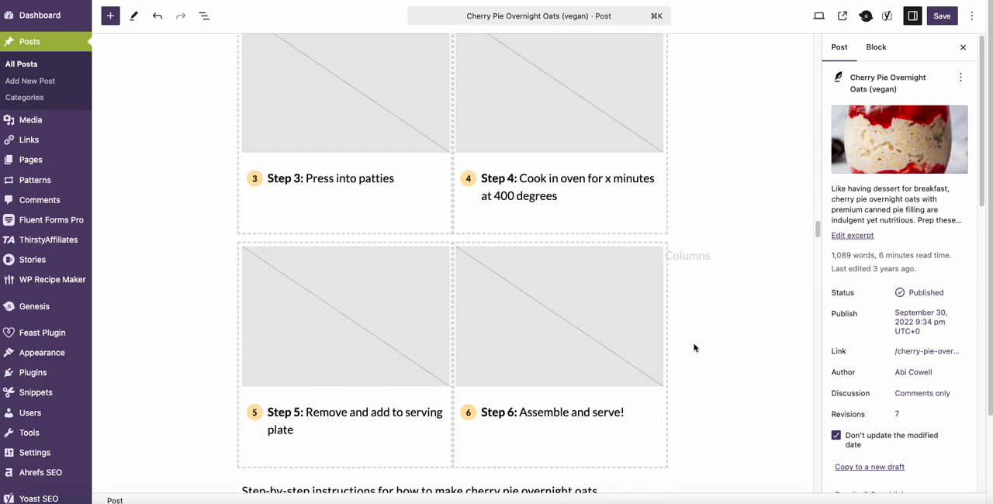
scroll(694, 348, down, 5)
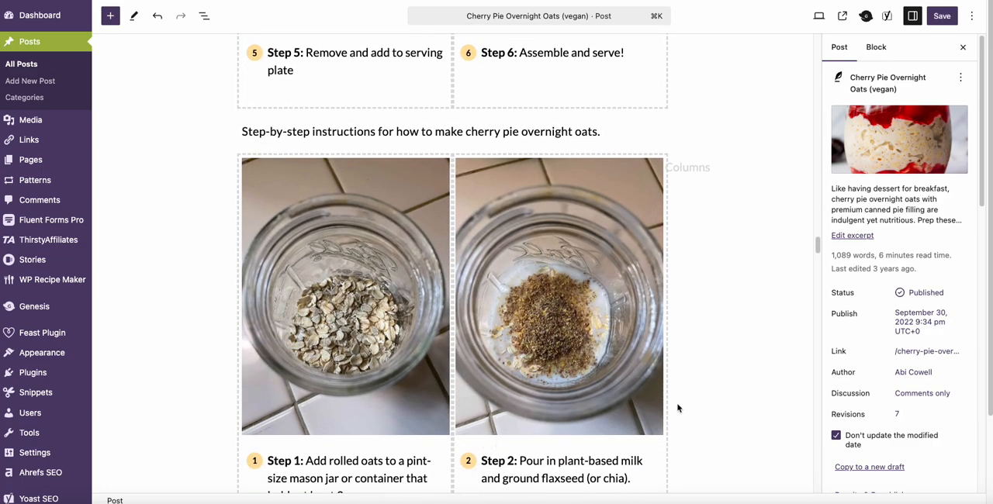
scroll(678, 405, up, 3)
scroll(729, 339, up, 2)
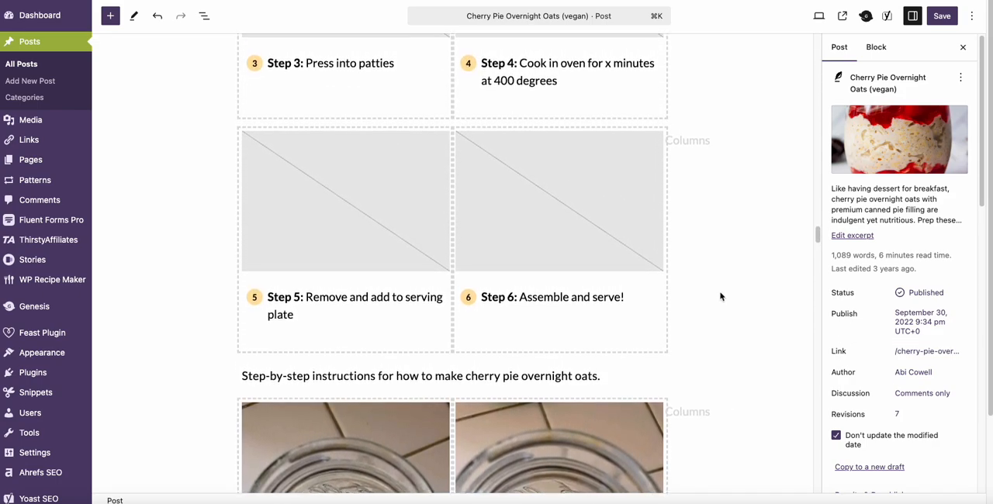
click(458, 134)
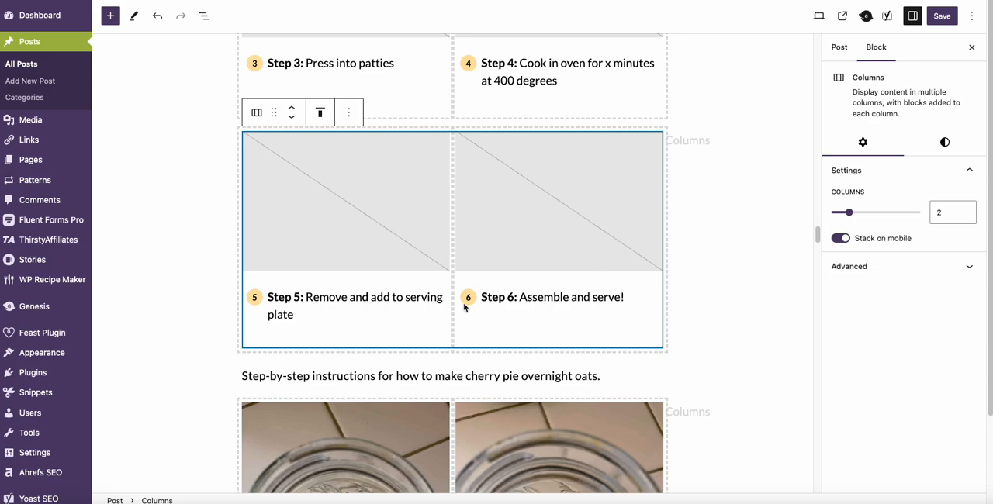
click(348, 113)
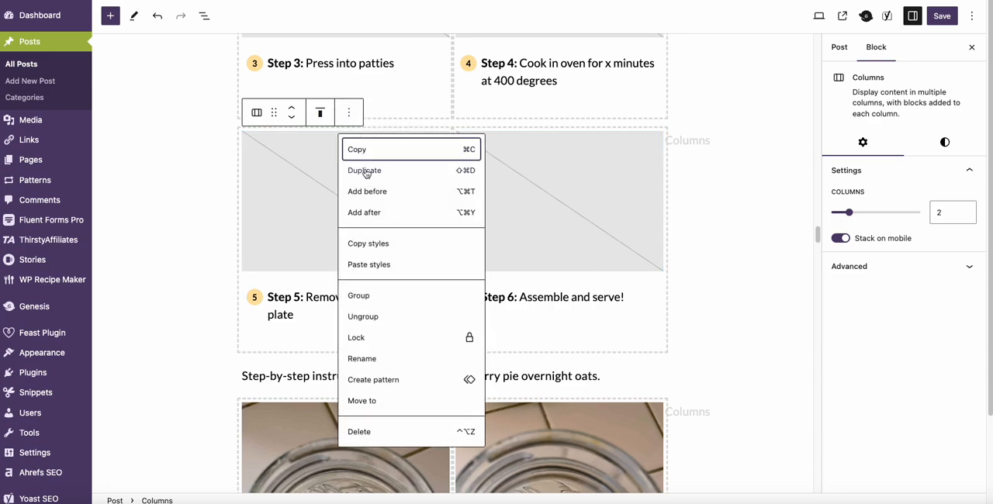
click(365, 170)
click(742, 361)
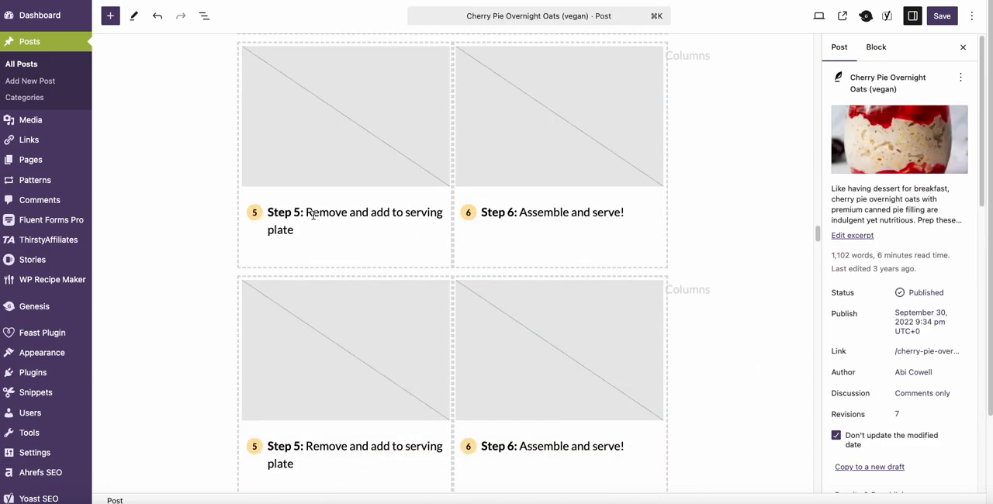
Step: Set the start value of the ordered list in the duplicated block's "Remove and add to serving plate" column to 7
click(267, 446)
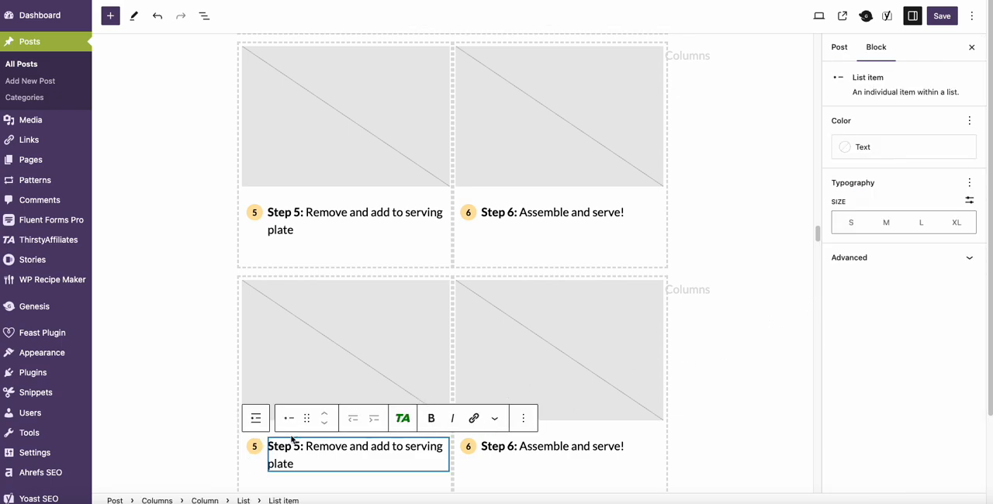
click(256, 447)
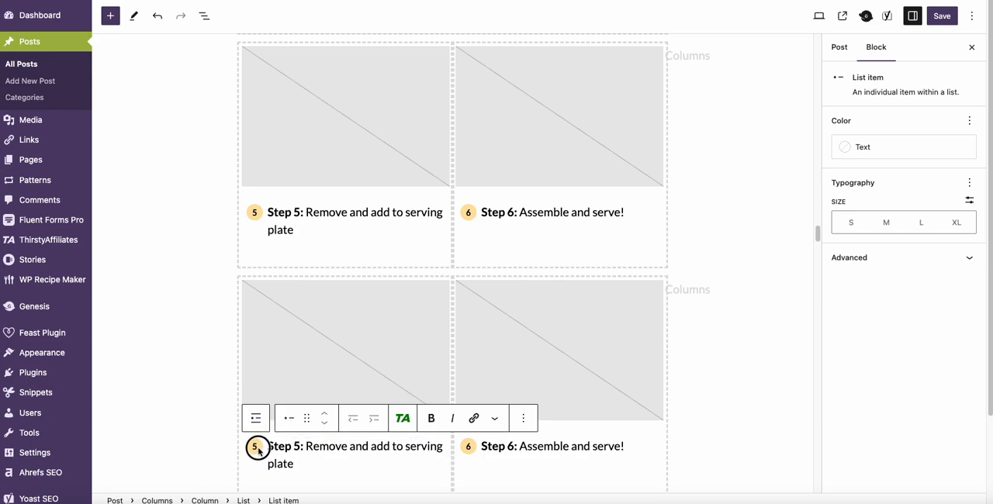
click(279, 447)
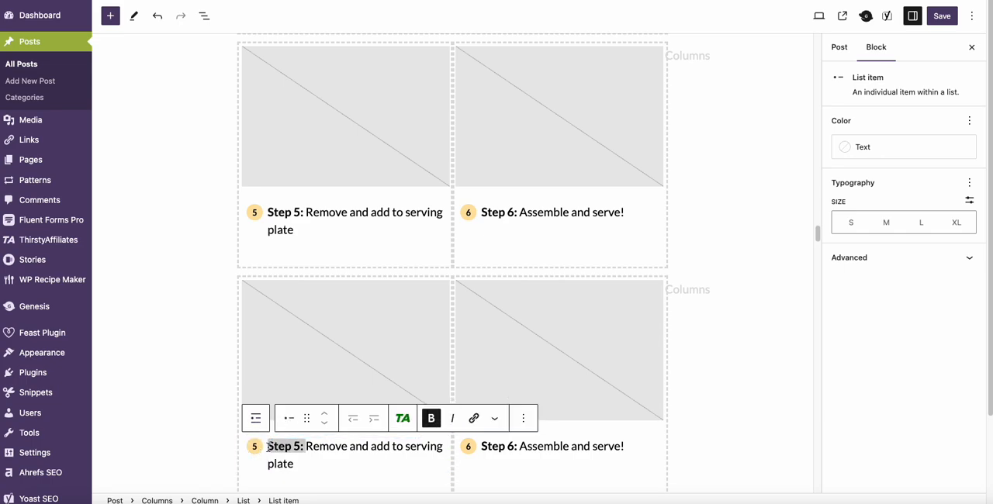
click(267, 443)
click(256, 418)
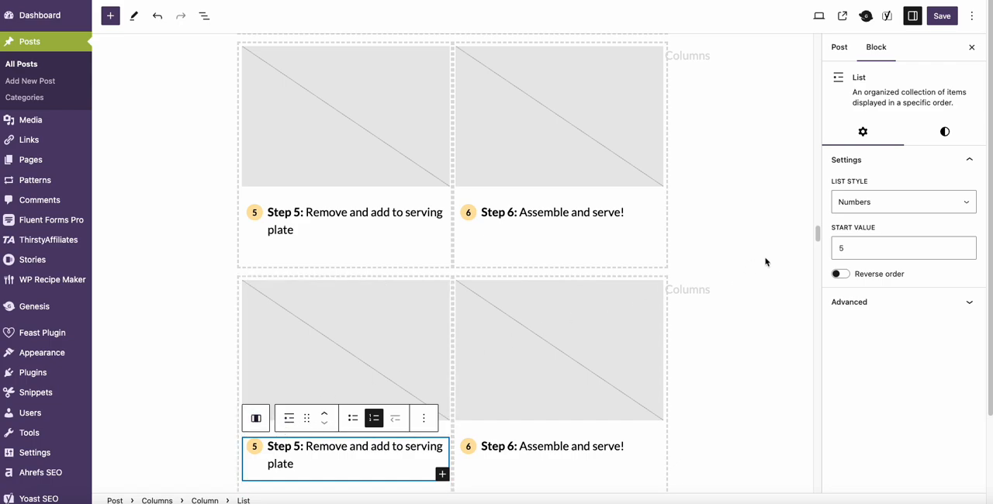
click(862, 243)
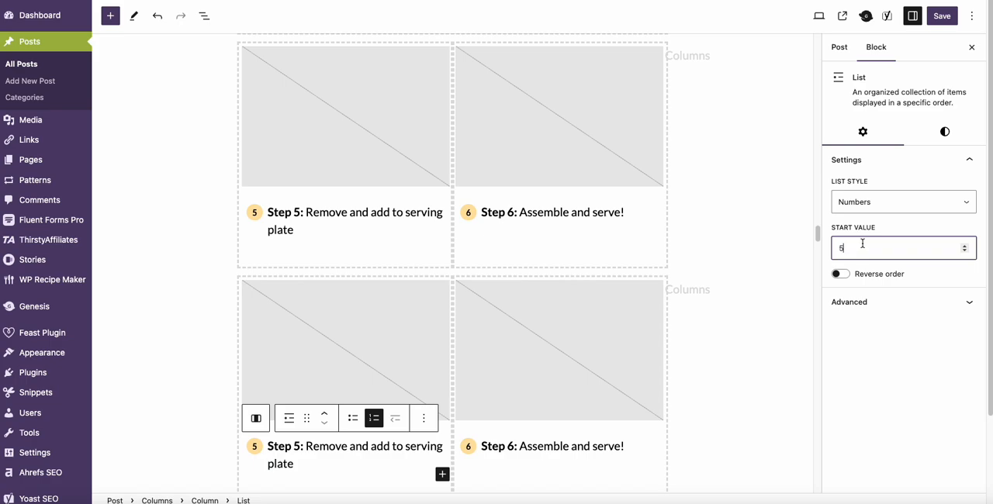
key(BackSpace)
text(7)
Step: Change the bold label before "Remove and add to serving plate" in the duplicated block to read "Step 7:"
click(300, 446)
key(BackSpace)
text(7)
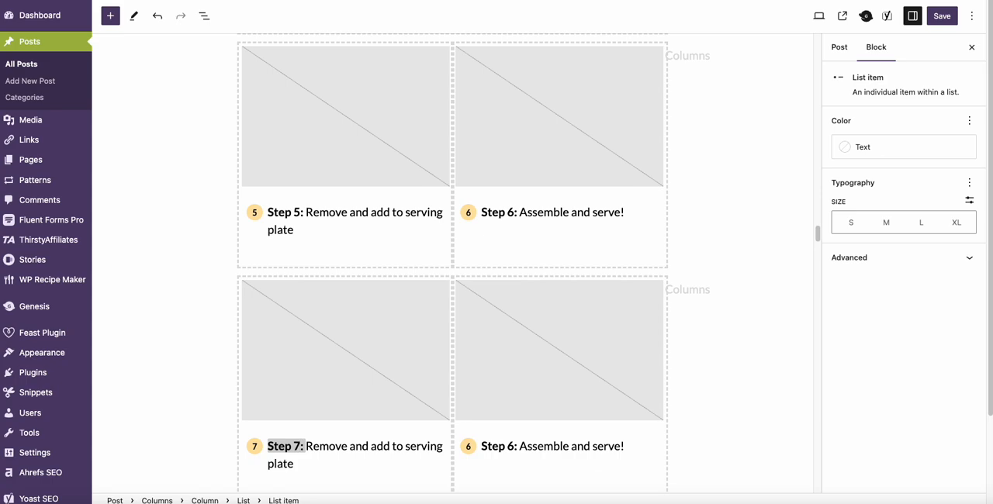
Step: Set the start value of the ordered list in the duplicated block's "Assemble and serve!" column to 8
click(481, 446)
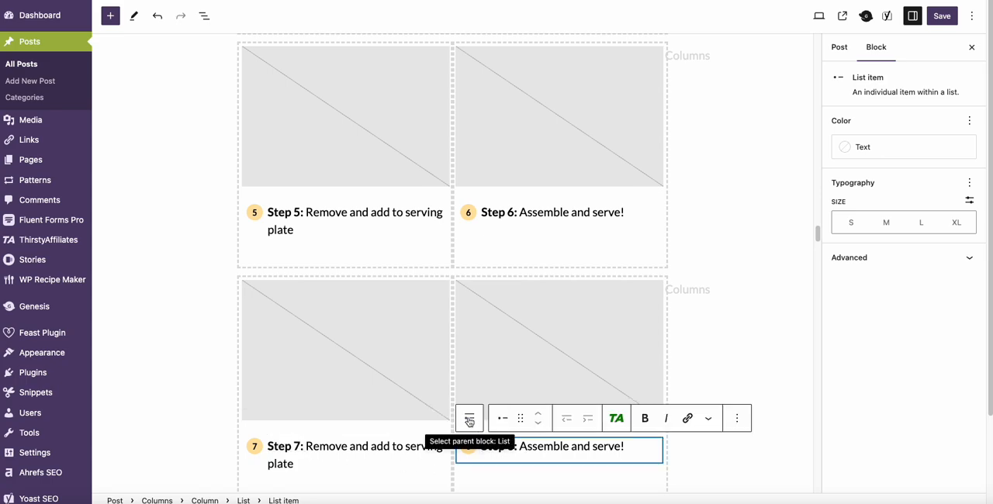
click(468, 419)
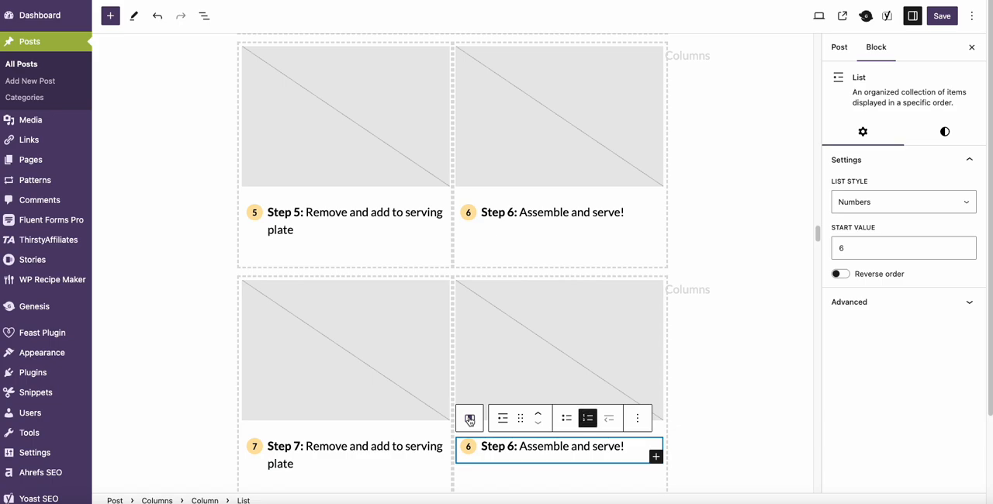
click(884, 248)
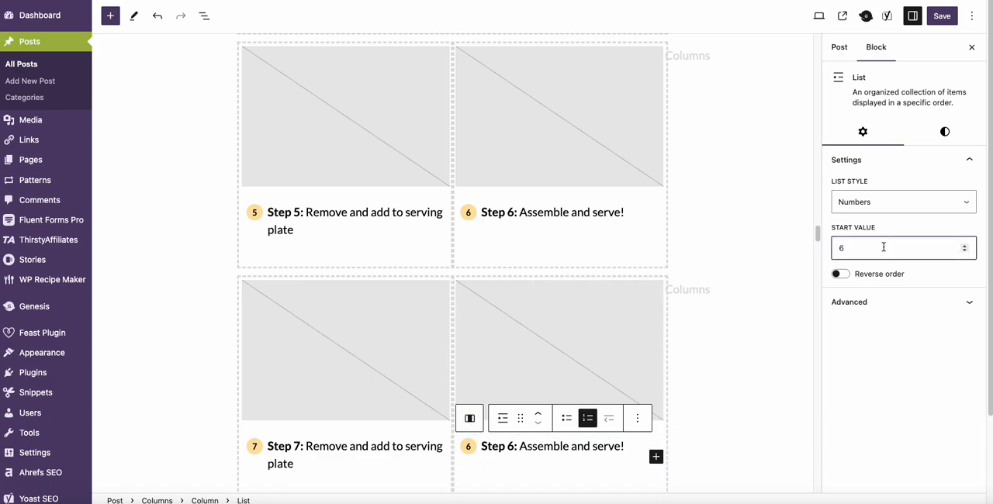
click(948, 134)
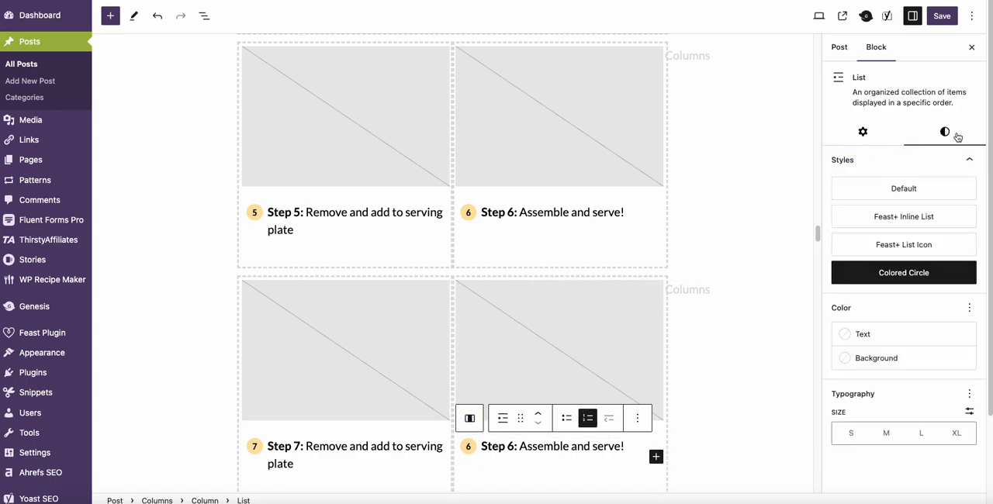
click(863, 132)
click(867, 255)
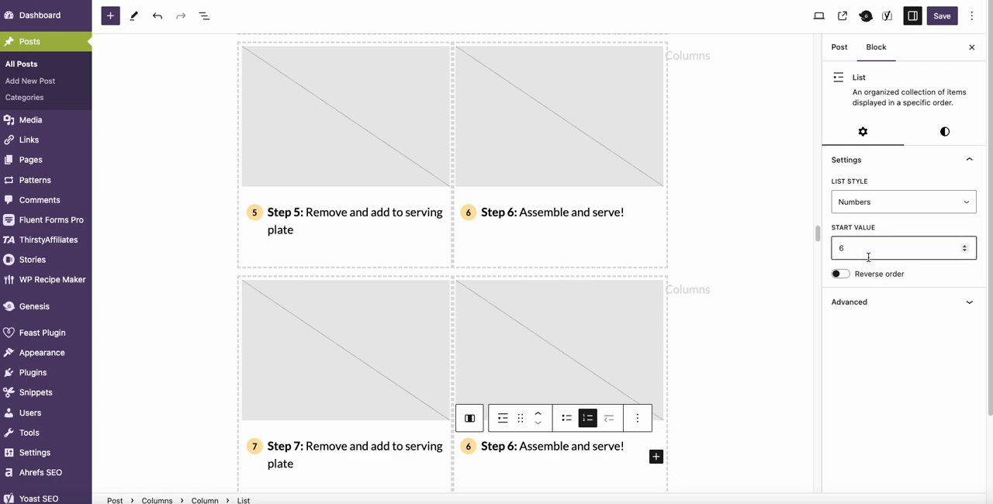
key(BackSpace)
text(8)
Step: Change the bold label before "Assemble and serve!" in the duplicated block to read "Step 8:" and deselect the block
click(513, 448)
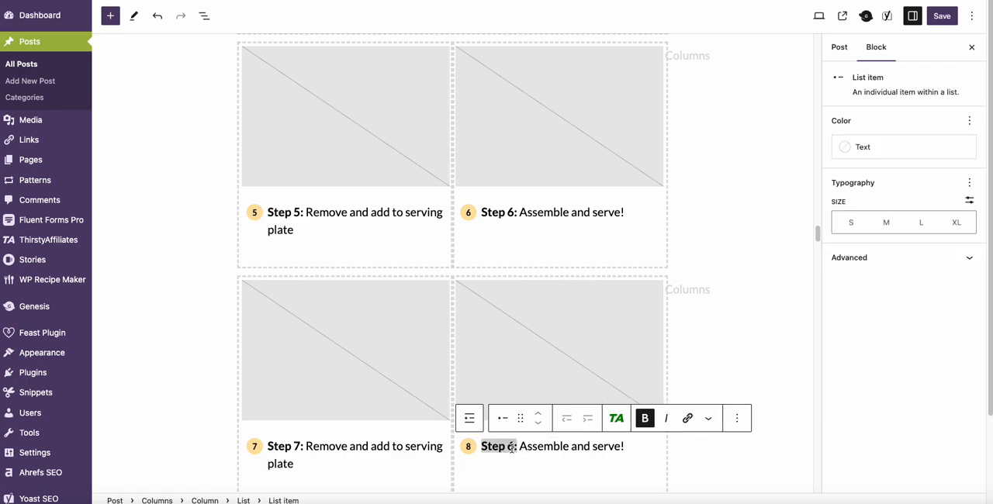
key(BackSpace)
text(8)
click(702, 425)
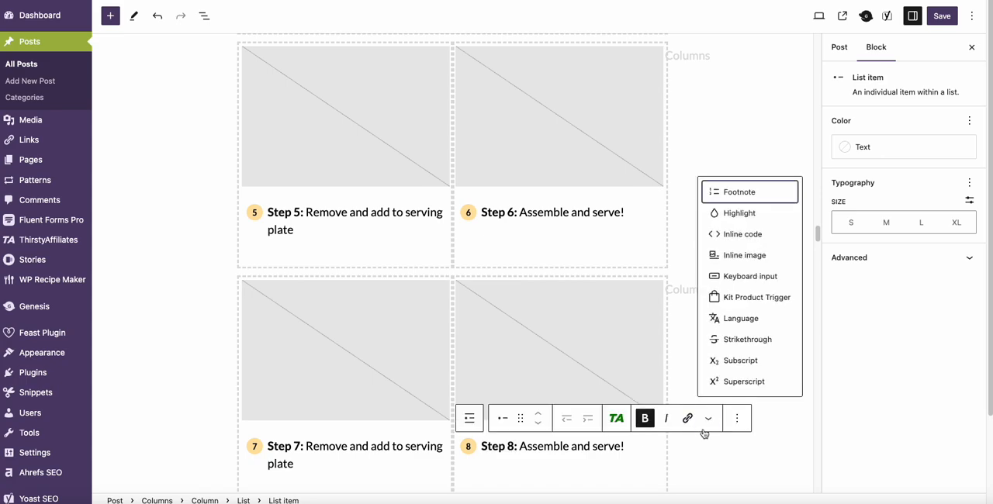
click(707, 447)
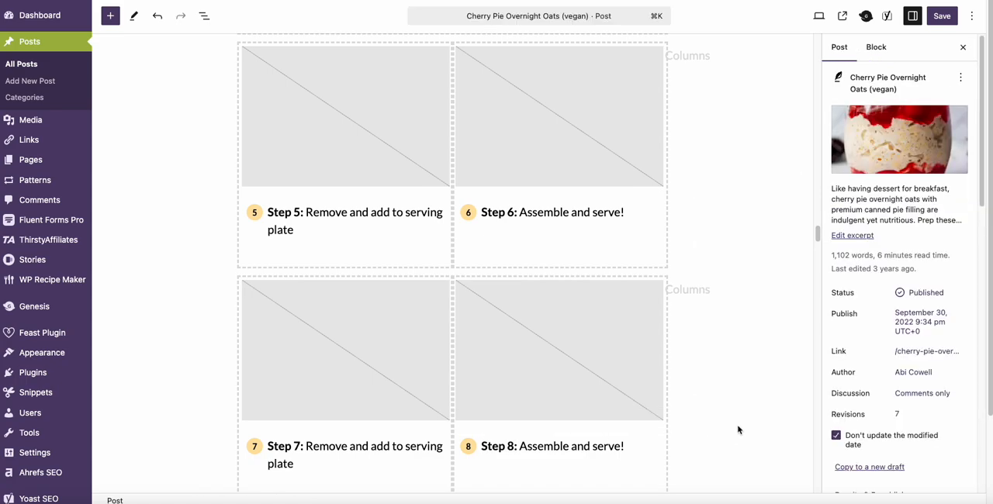
scroll(737, 429, down, 2)
scroll(738, 428, up, 8)
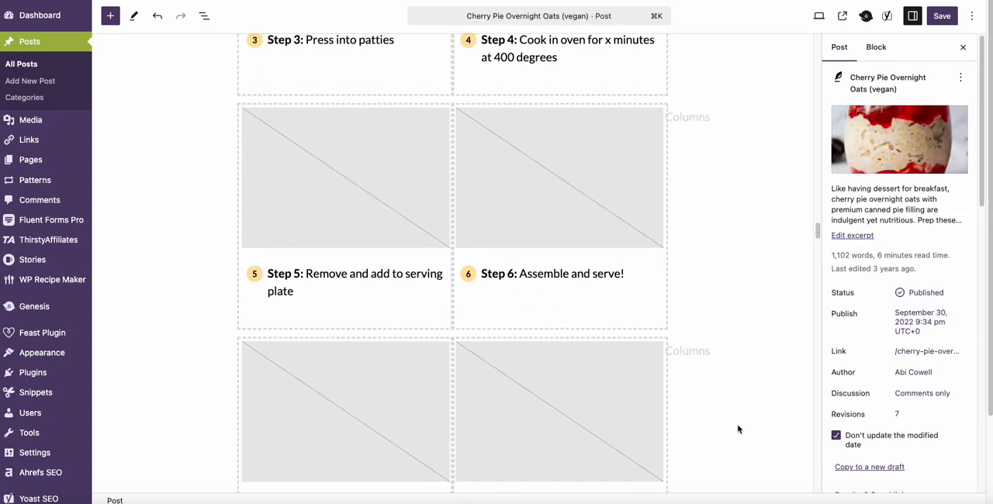
scroll(738, 429, up, 3)
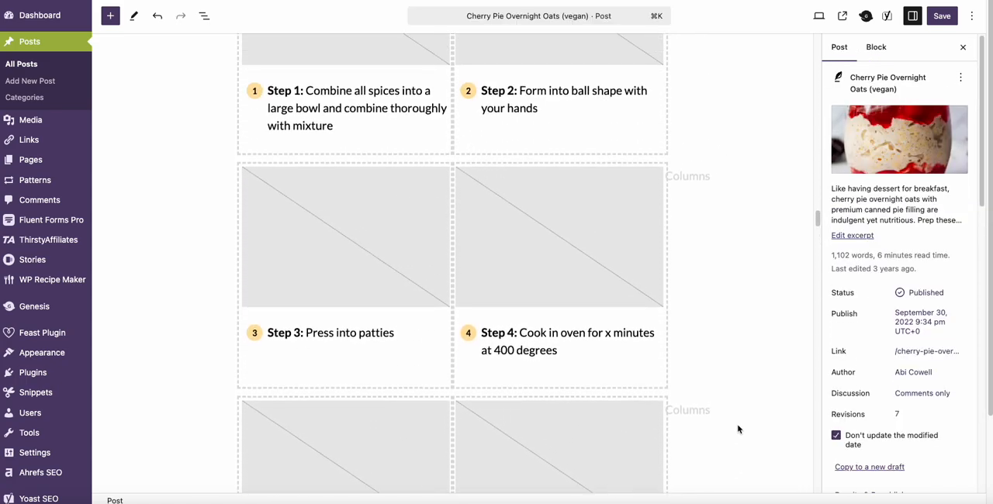